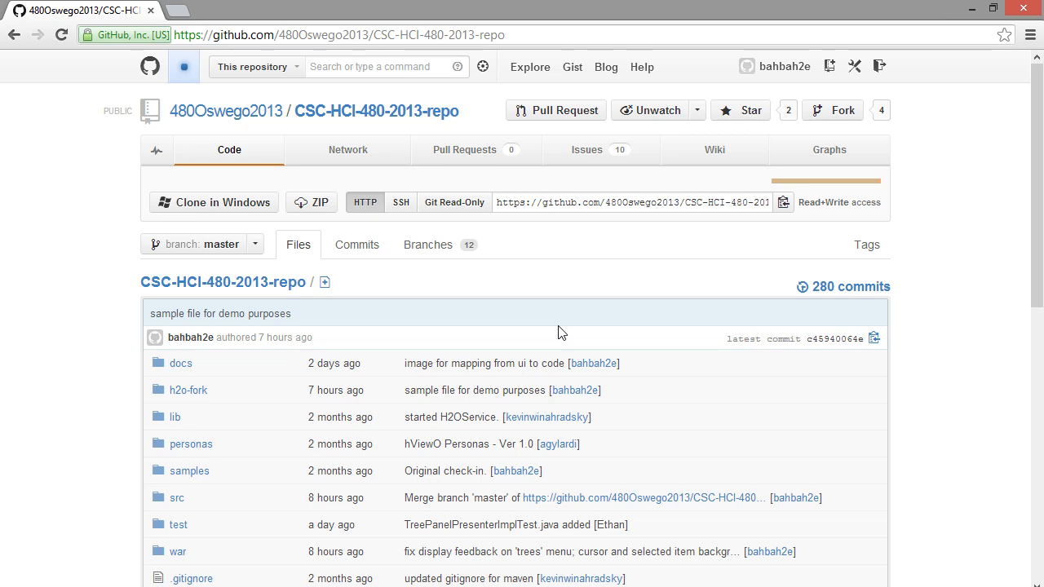
Step: Copy the repository's HTTP clone address and enter it after git clone in Command Prompt, closing the window without running the command
{"action": "double_click", "coordinate": [572, 202]}
{"action": "key", "text": "ctrl+a"}
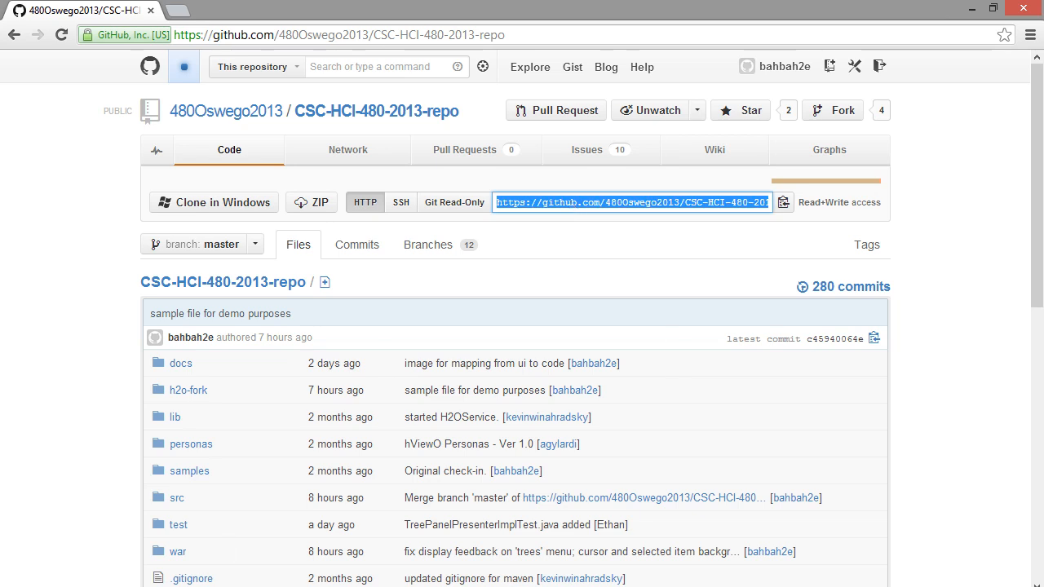
{"action": "key", "text": "alt+Tab"}
{"action": "type", "text": "gi"}
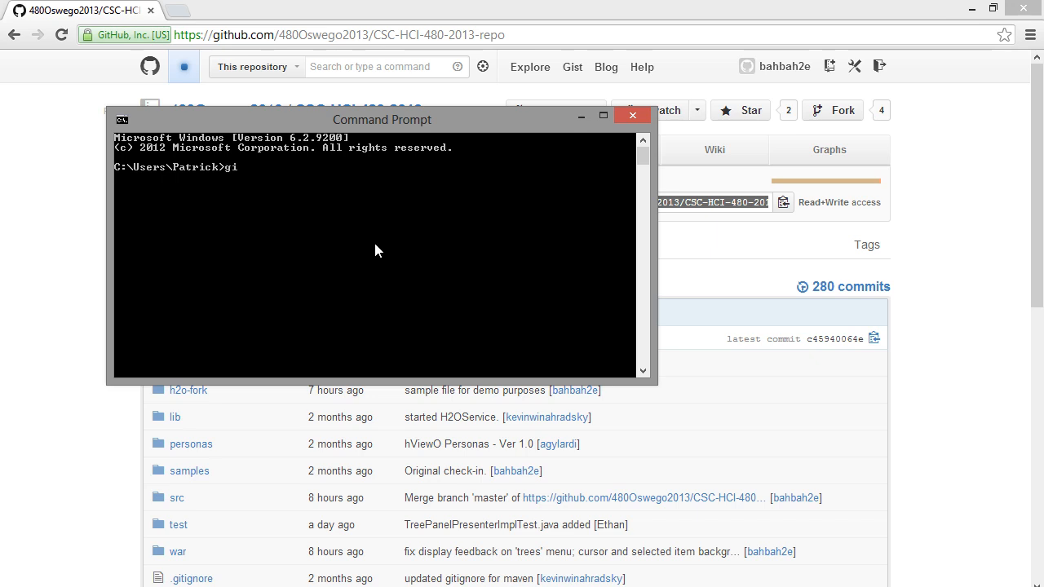
{"action": "type", "text": "t clone"}
{"action": "right_click", "coordinate": [374, 244]}
{"action": "left_click", "coordinate": [342, 287]}
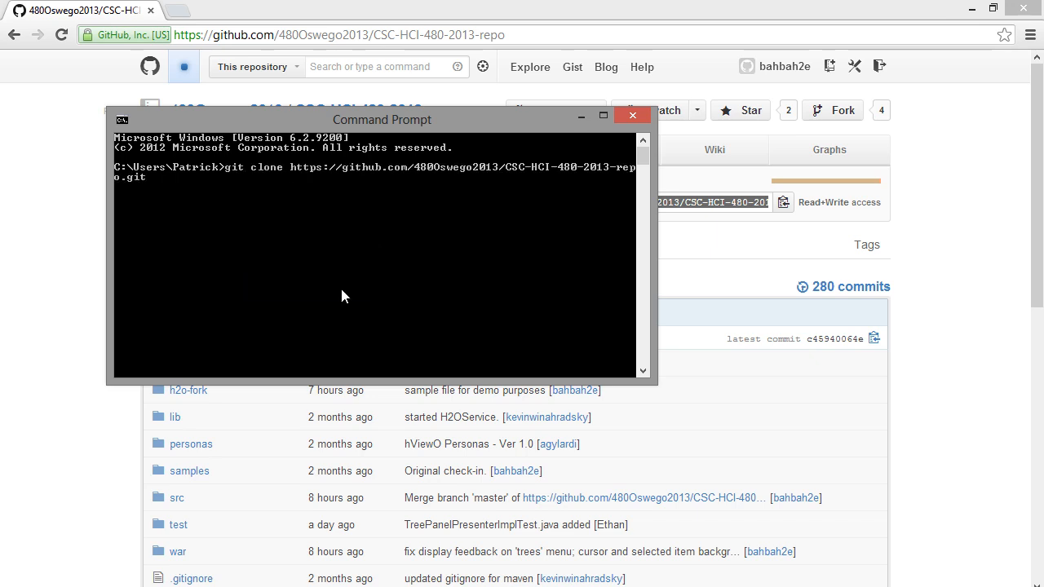
{"action": "left_click", "coordinate": [632, 115]}
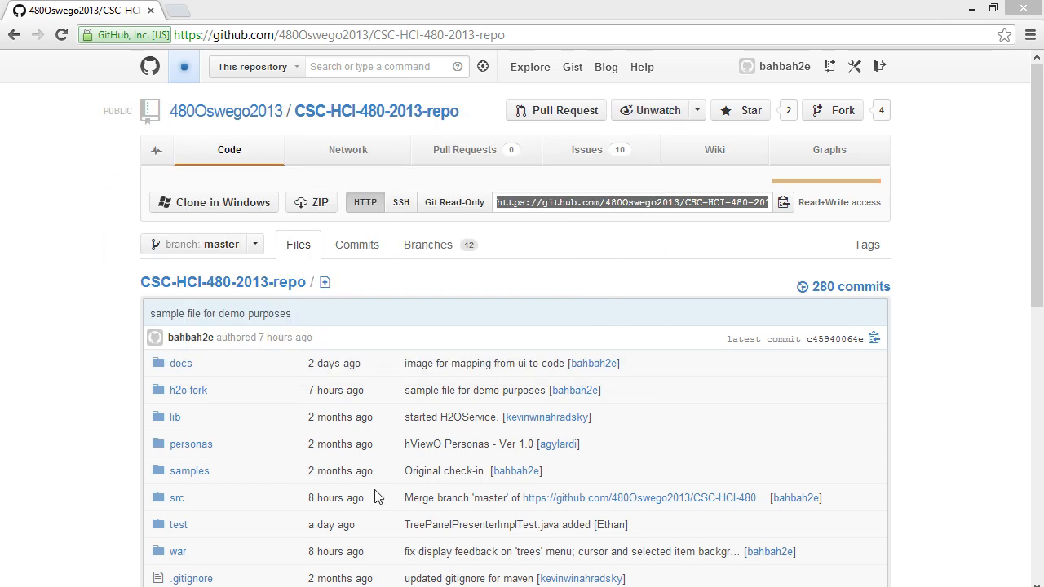
Step: Examine the local CSC-HCI-480-2013-repo folder in File Explorer, including its h2o-fork, src, test and war folders
{"action": "left_click", "coordinate": [200, 586]}
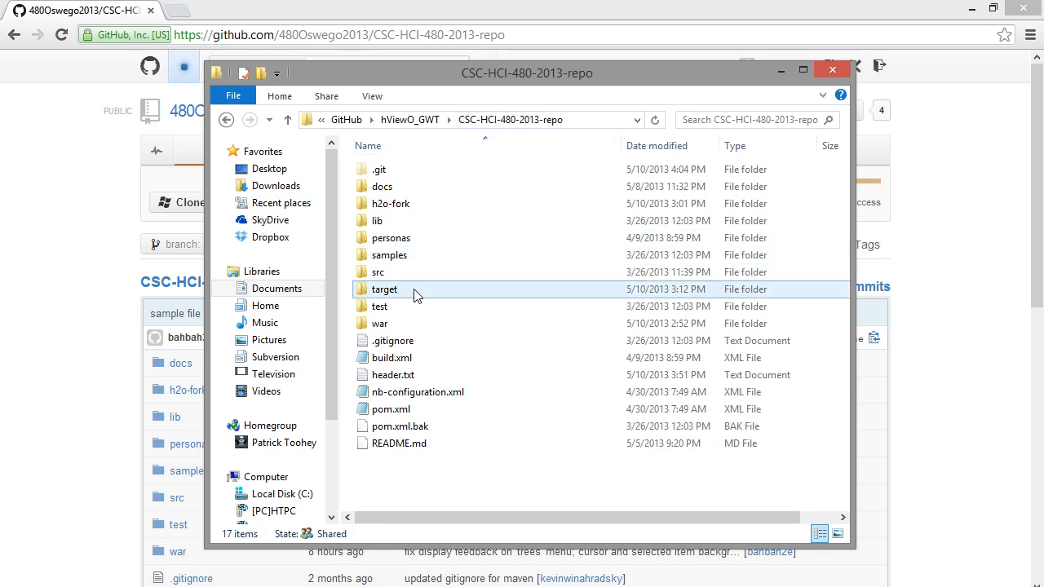
{"action": "mouse_move", "coordinate": [414, 296]}
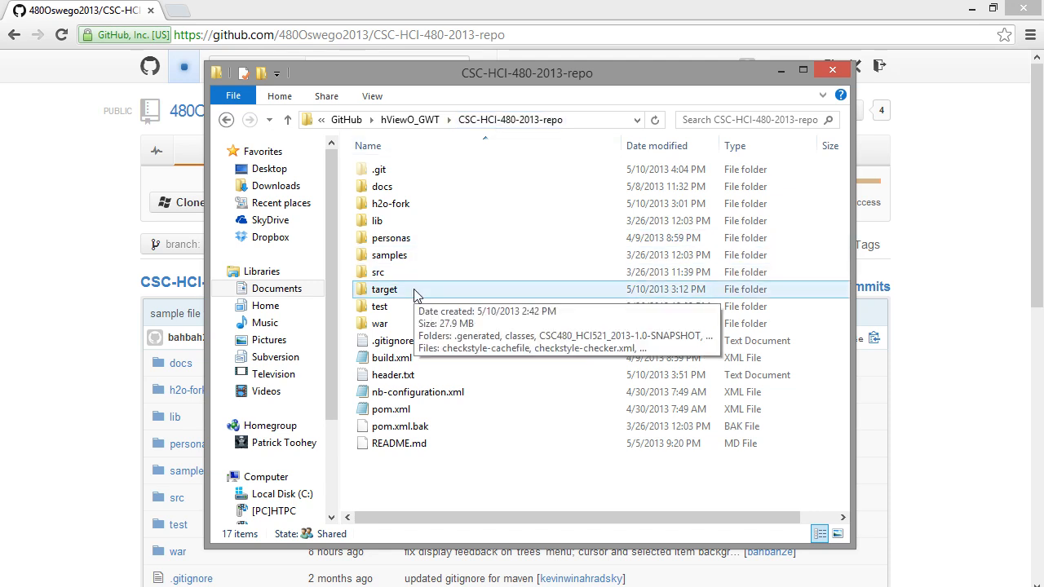
{"action": "mouse_move", "coordinate": [454, 206]}
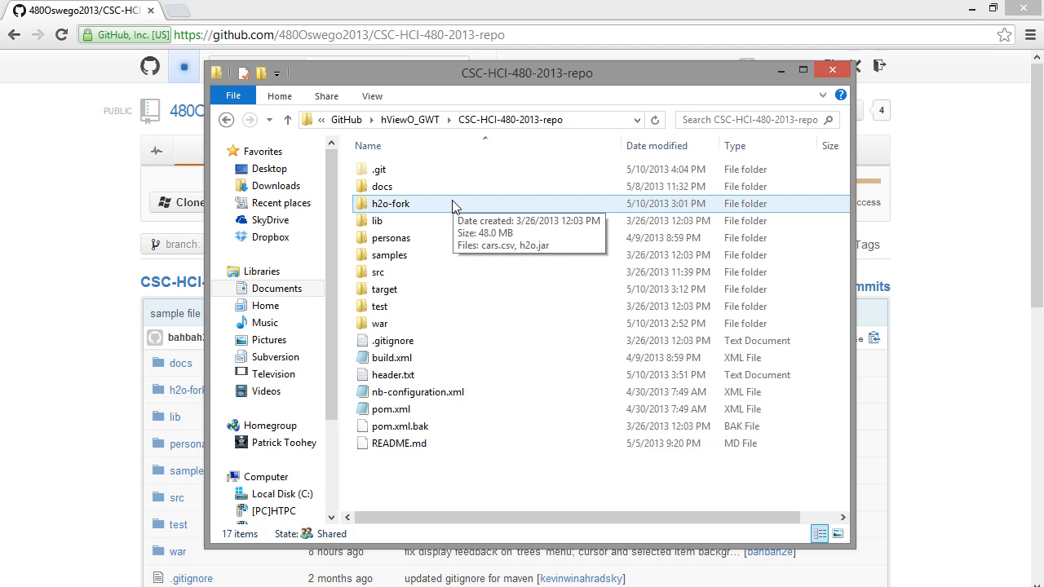
{"action": "double_click", "coordinate": [455, 205]}
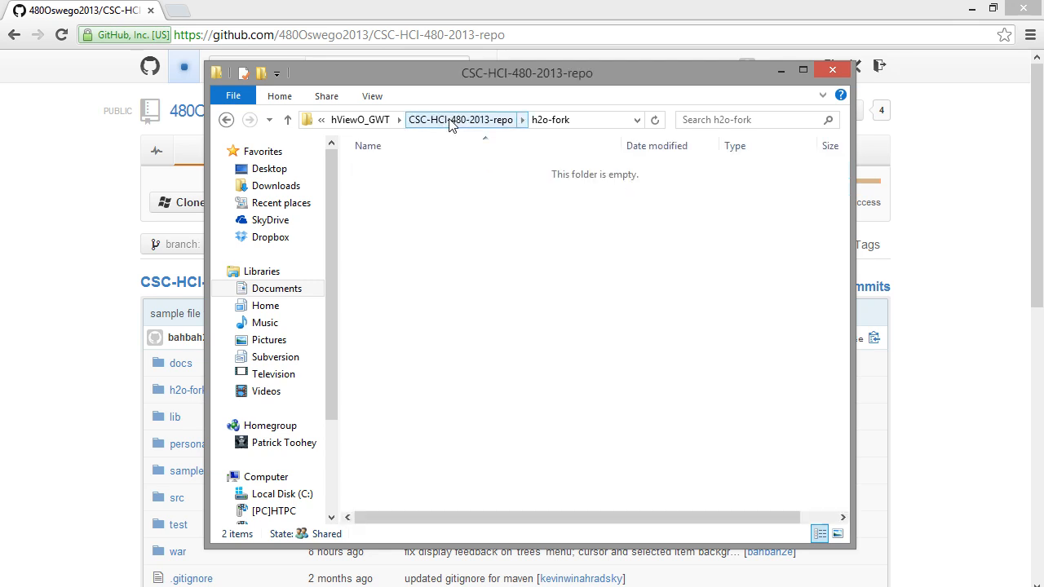
{"action": "left_click", "coordinate": [450, 122]}
{"action": "left_click", "coordinate": [414, 279]}
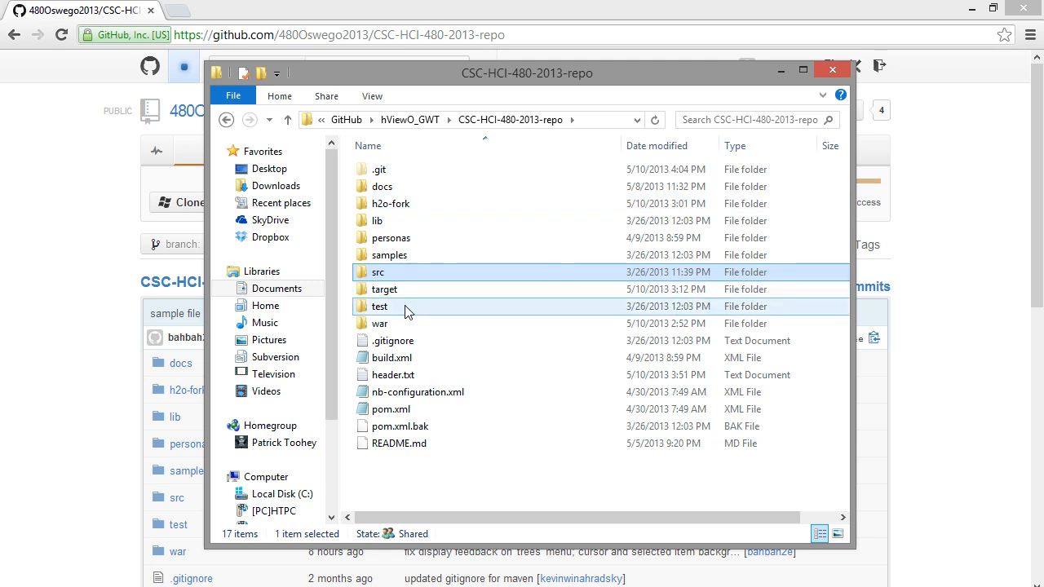
{"action": "left_click", "coordinate": [406, 311]}
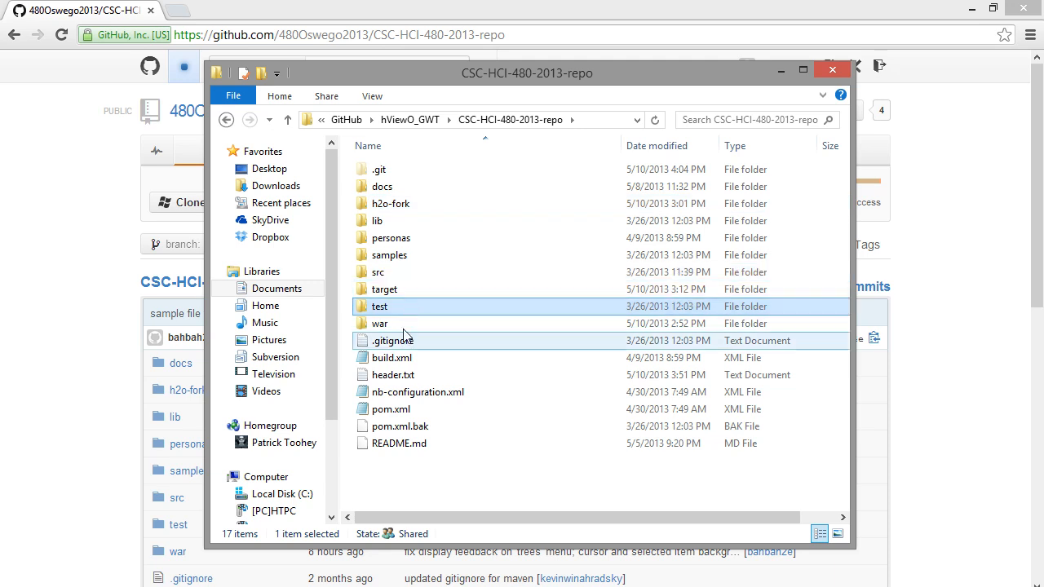
{"action": "left_click", "coordinate": [406, 326]}
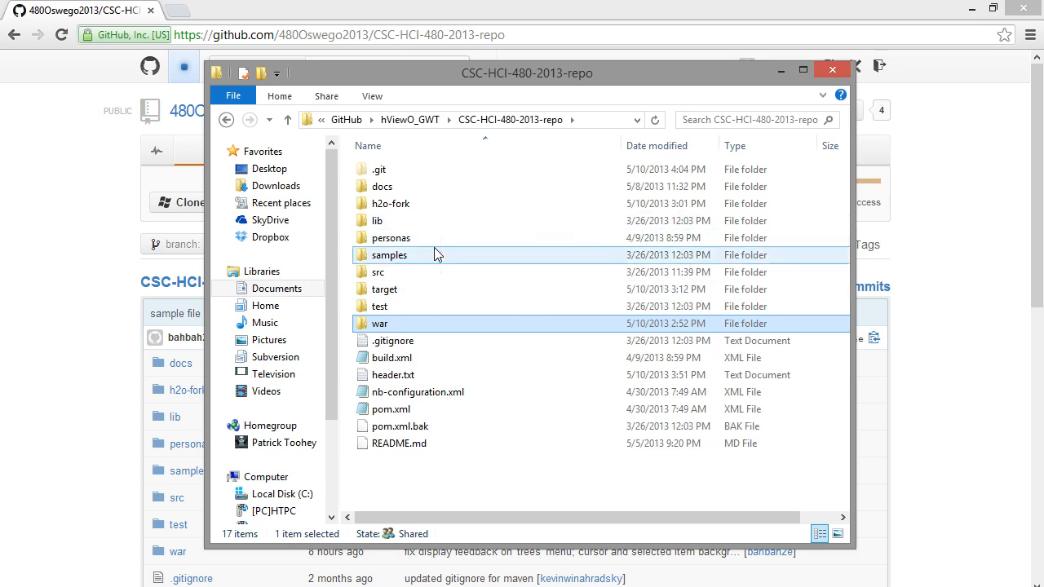
{"action": "mouse_move", "coordinate": [434, 255]}
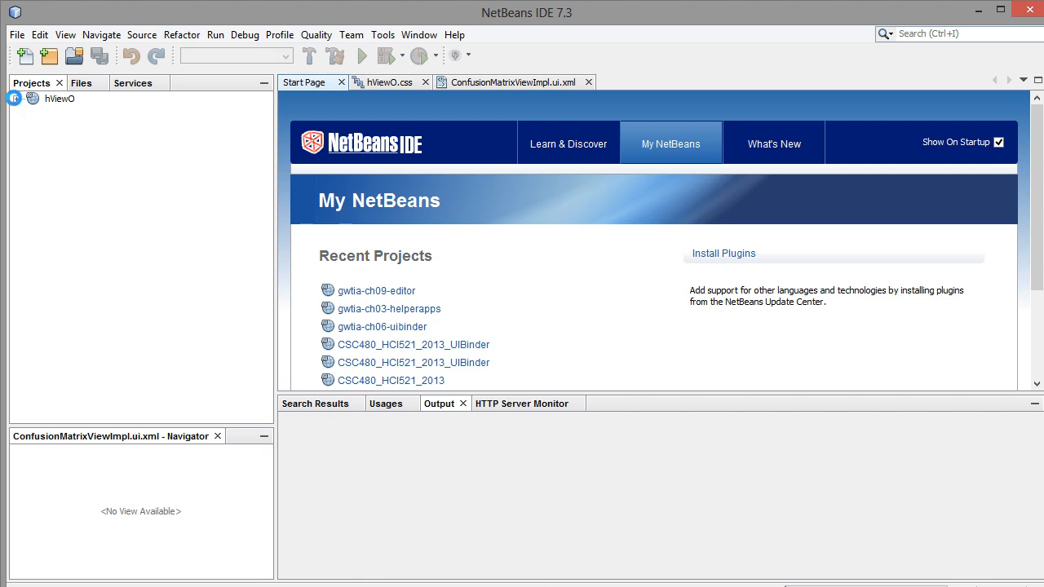
Step: Expand the hViewO project in NetBeans and open its project properties
{"action": "left_click", "coordinate": [16, 99]}
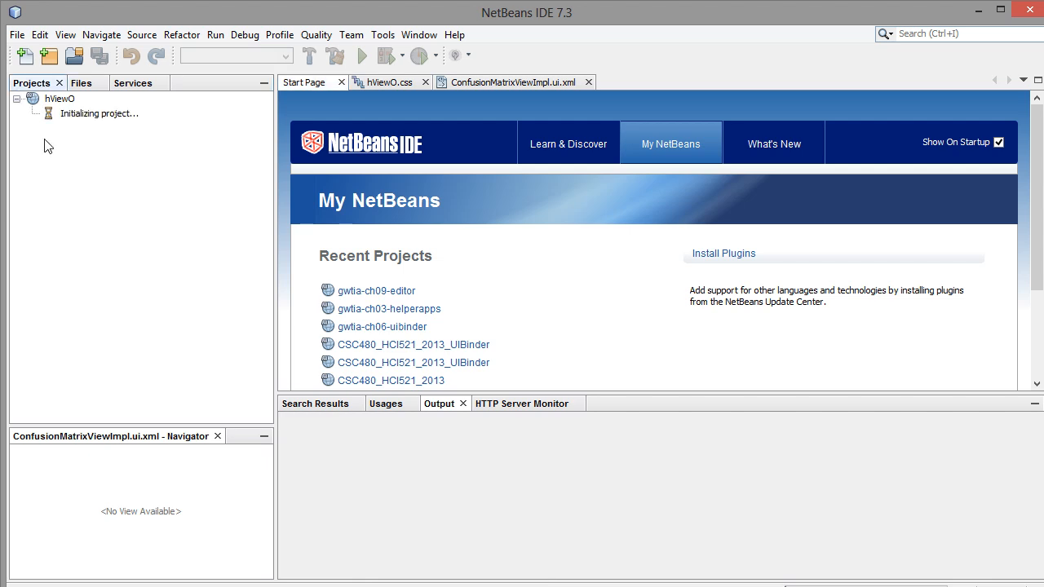
{"action": "left_click", "coordinate": [62, 102]}
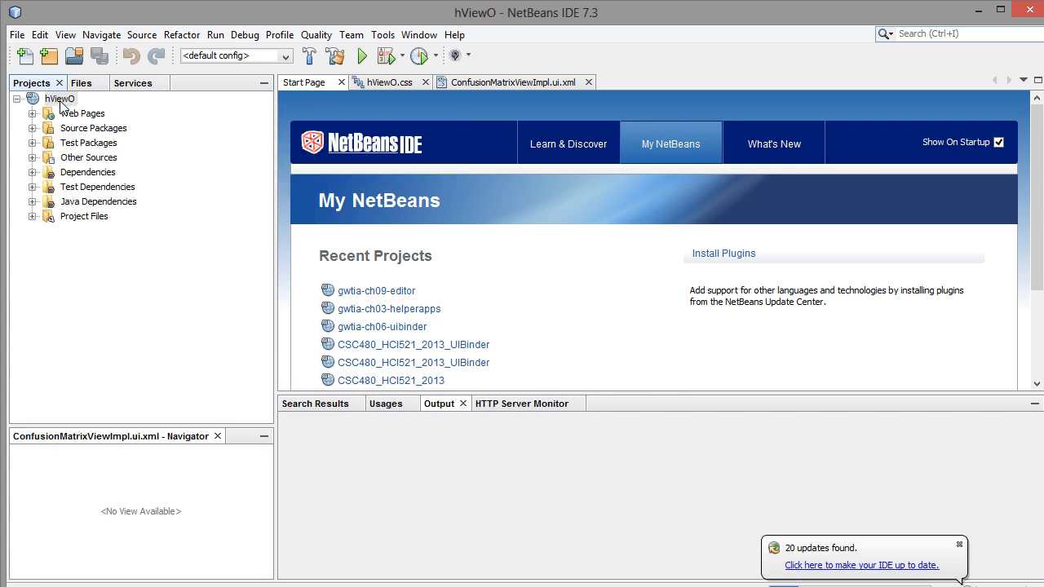
{"action": "right_click", "coordinate": [62, 102]}
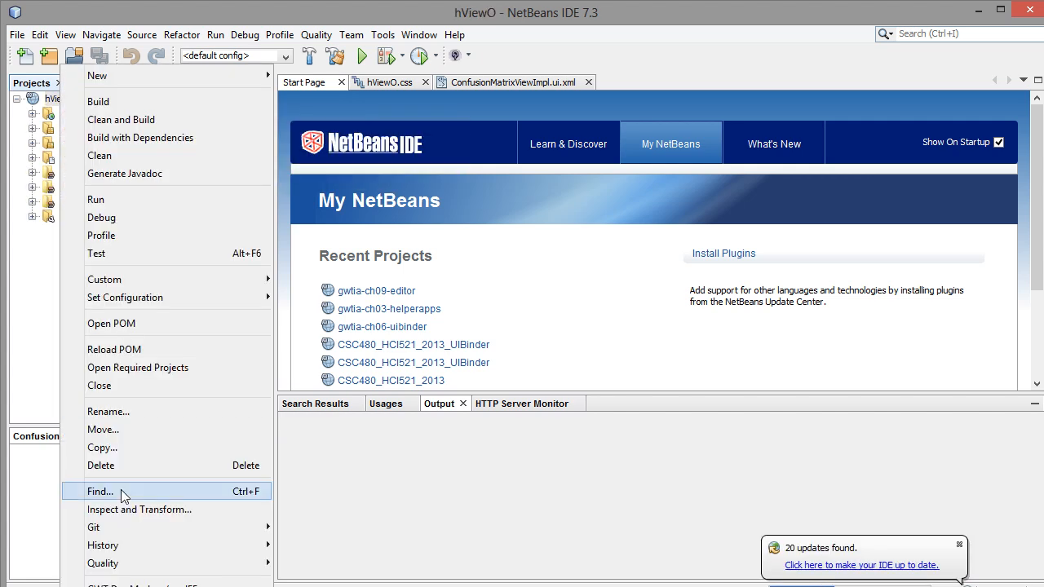
{"action": "key", "text": "Escape"}
{"action": "mouse_move", "coordinate": [150, 586]}
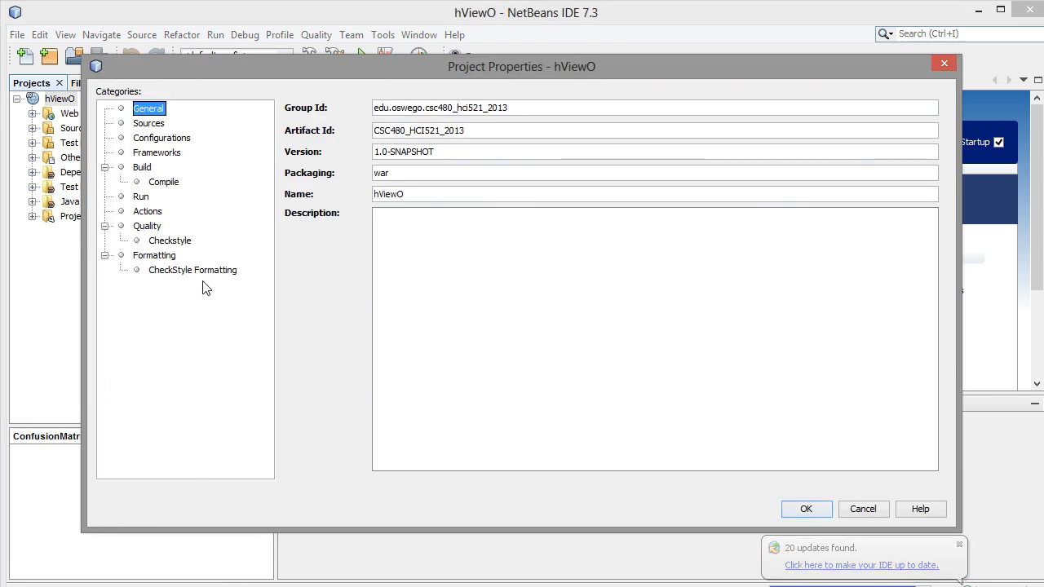
Step: Confirm Apache Tomcat 7.0.34.0 as the server for running hViewO and decline overriding the context.xml changes
{"action": "left_click", "coordinate": [141, 196]}
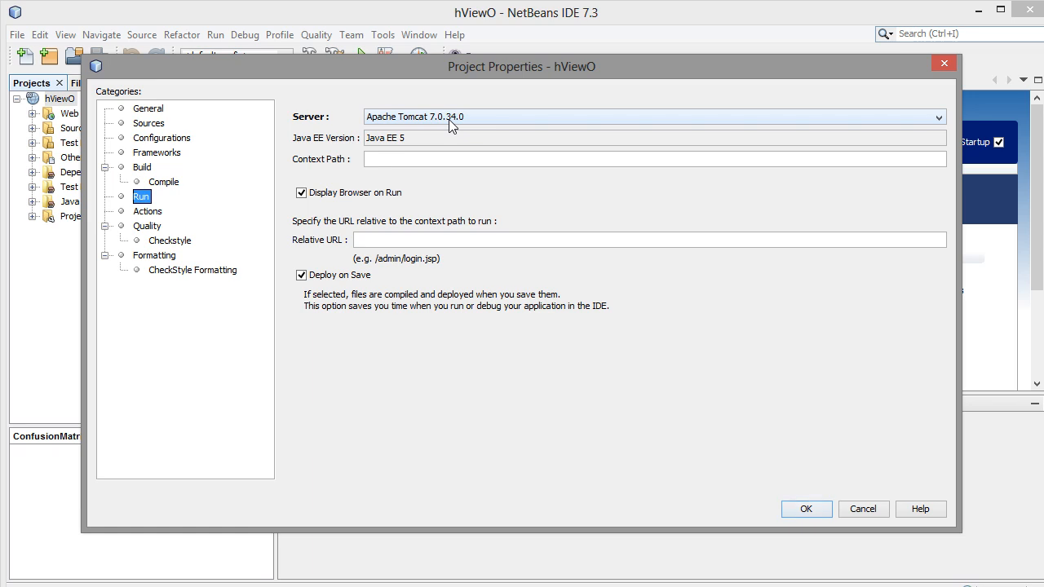
{"action": "left_click", "coordinate": [450, 123]}
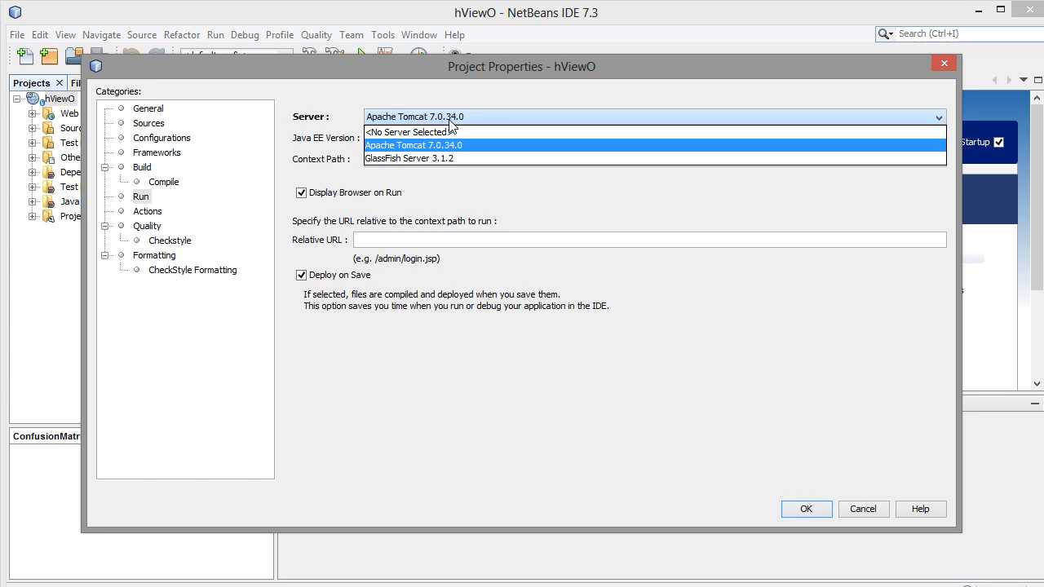
{"action": "left_click", "coordinate": [483, 84]}
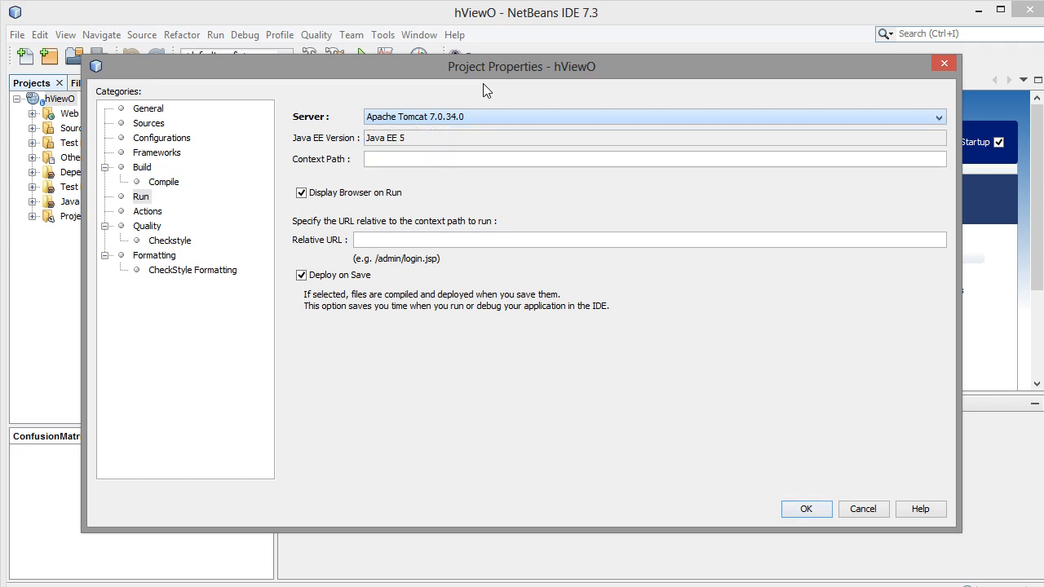
{"action": "left_click", "coordinate": [803, 514]}
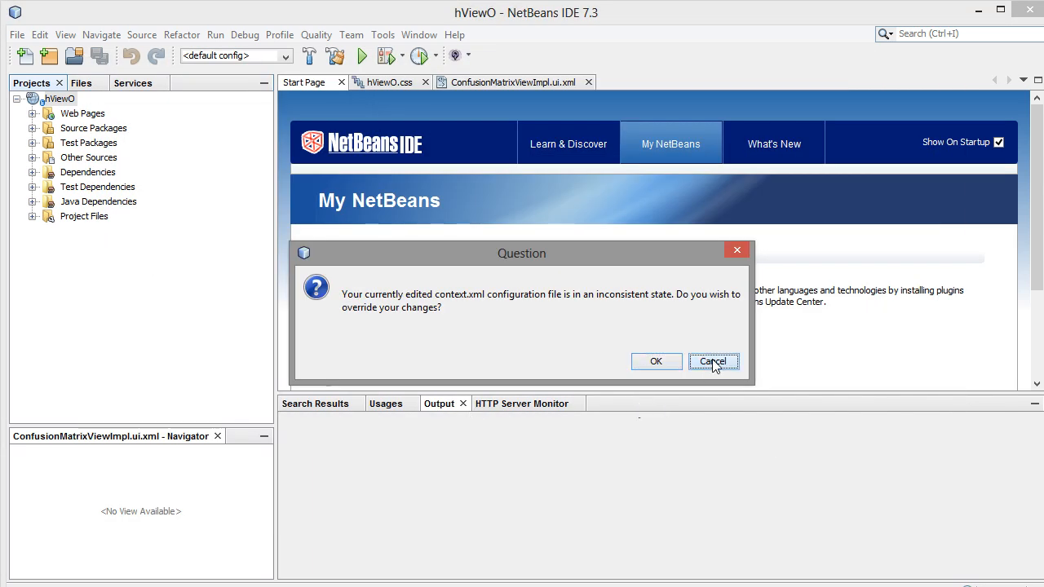
{"action": "left_click", "coordinate": [711, 366]}
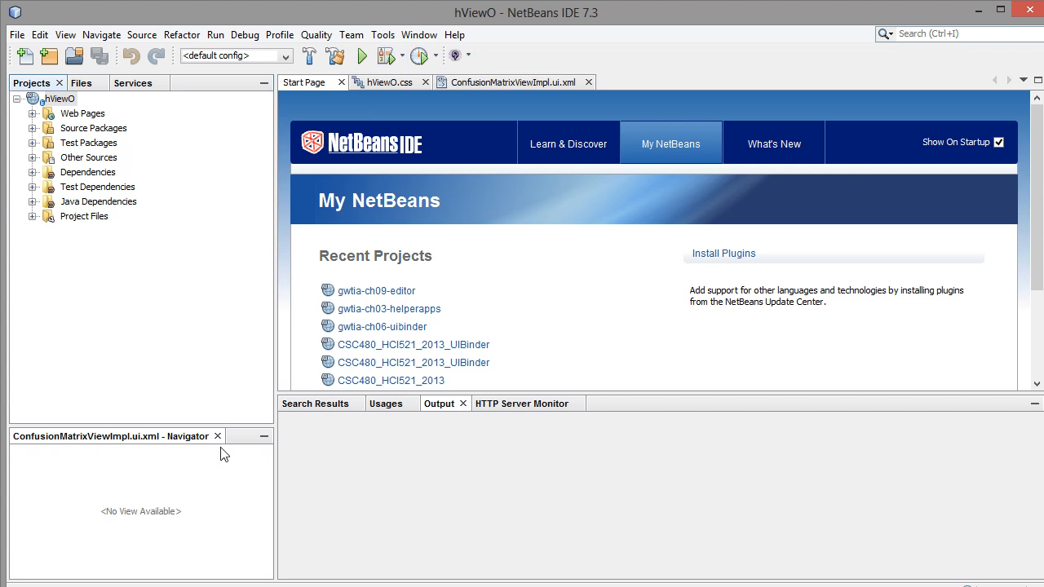
Step: Switch to File Explorer, open the repository's h2o-fork folder and copy its address
{"action": "key", "text": "alt+Tab"}
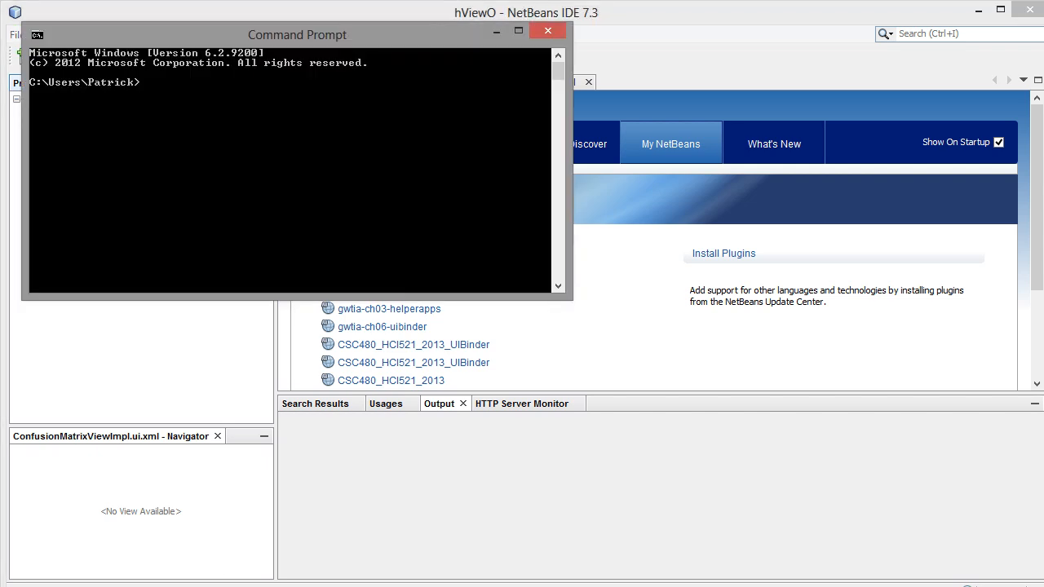
{"action": "key", "text": "alt+Tab"}
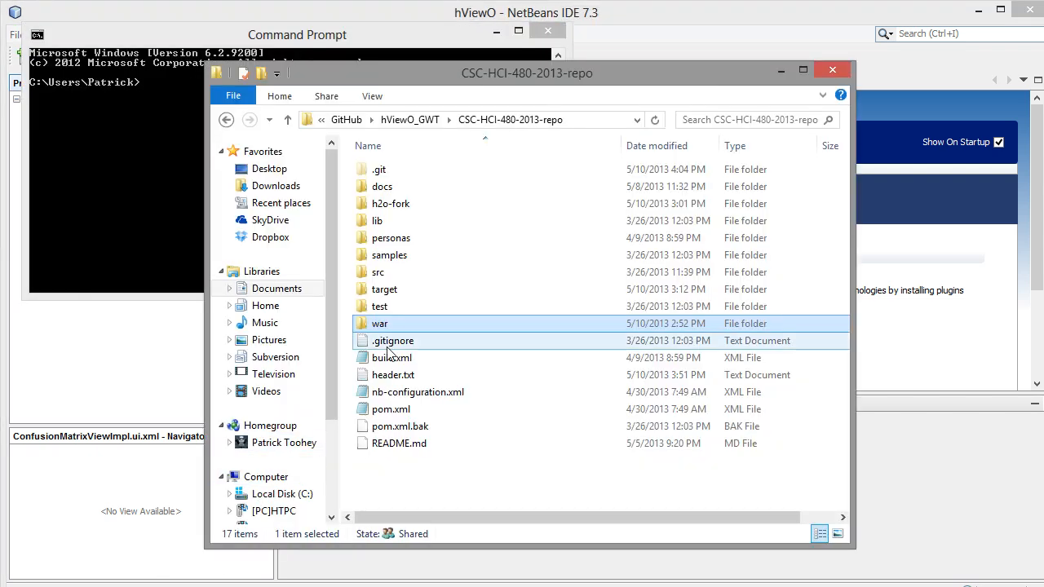
{"action": "double_click", "coordinate": [478, 207]}
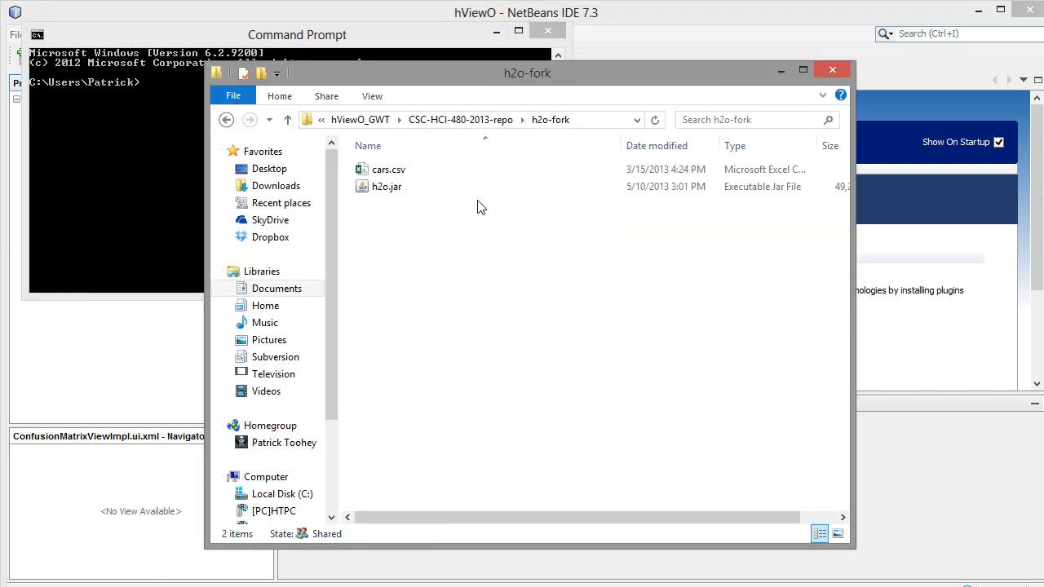
{"action": "right_click", "coordinate": [544, 116]}
{"action": "left_click", "coordinate": [575, 146]}
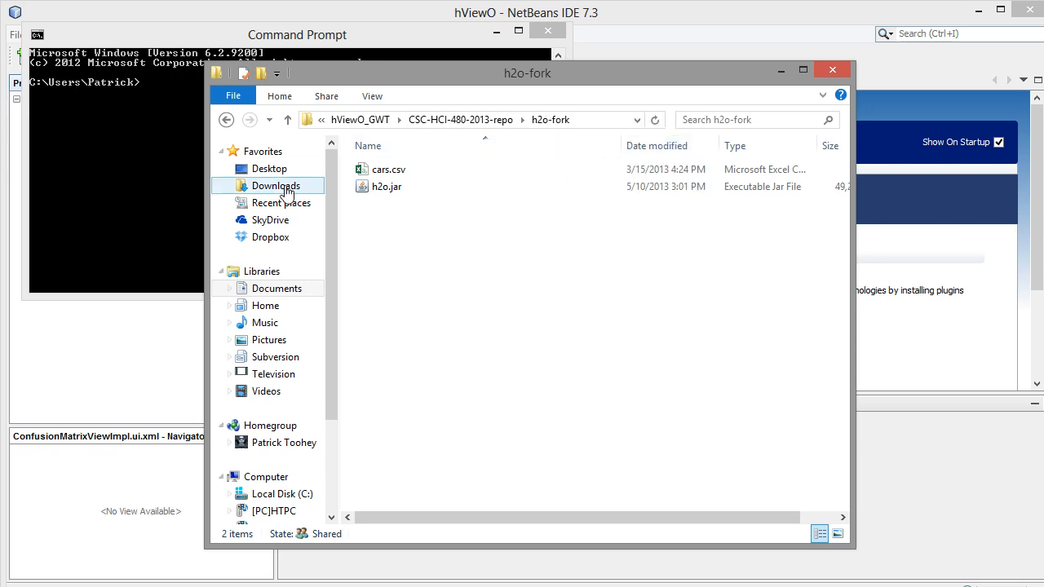
Step: Change the Command Prompt working directory to the copied h2o-fork path with cd
{"action": "left_click", "coordinate": [151, 216]}
{"action": "type", "text": "cd"}
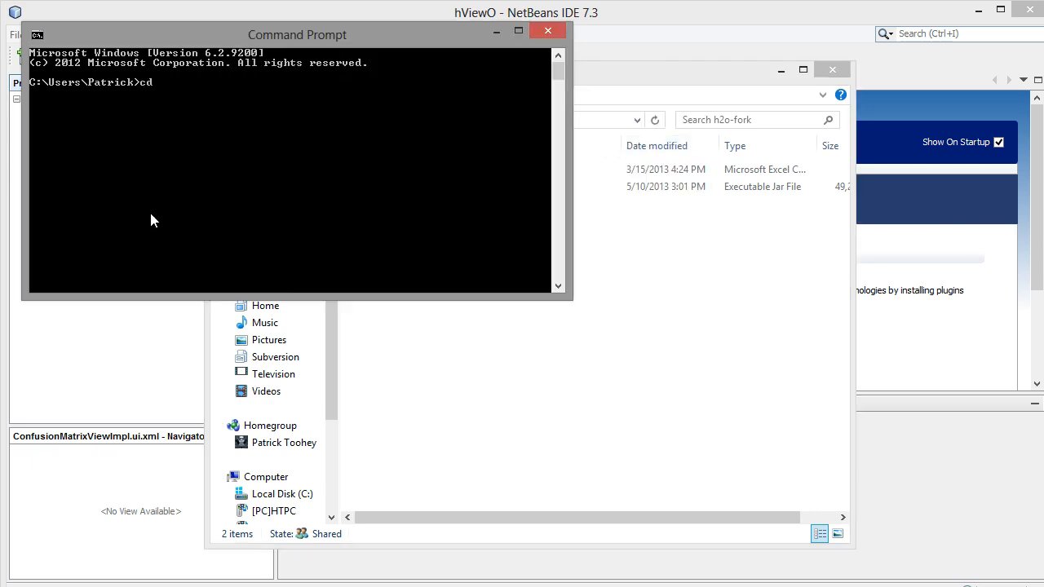
{"action": "right_click", "coordinate": [150, 218]}
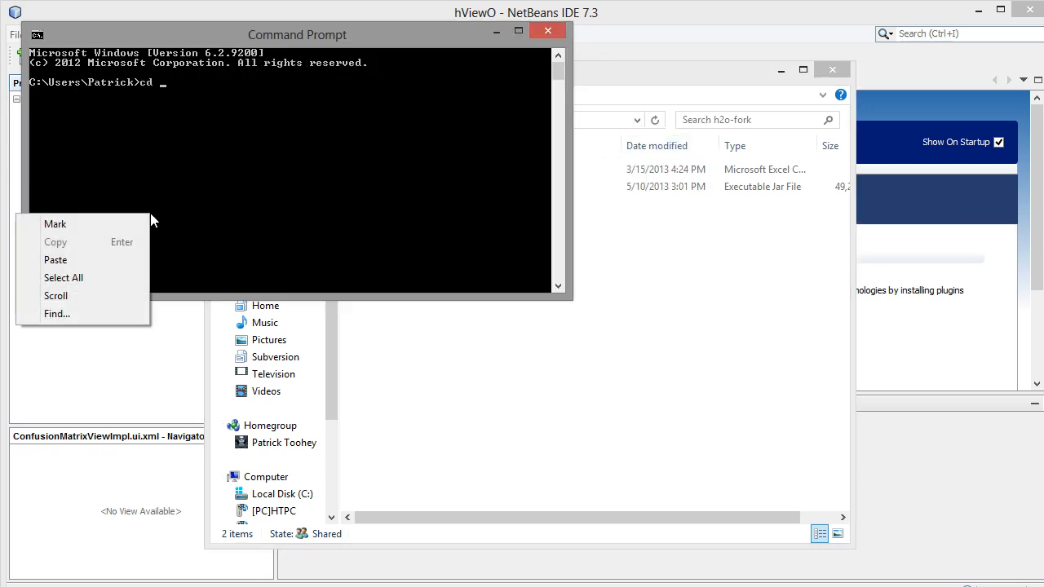
{"action": "left_click", "coordinate": [132, 259]}
{"action": "key", "text": "Return"}
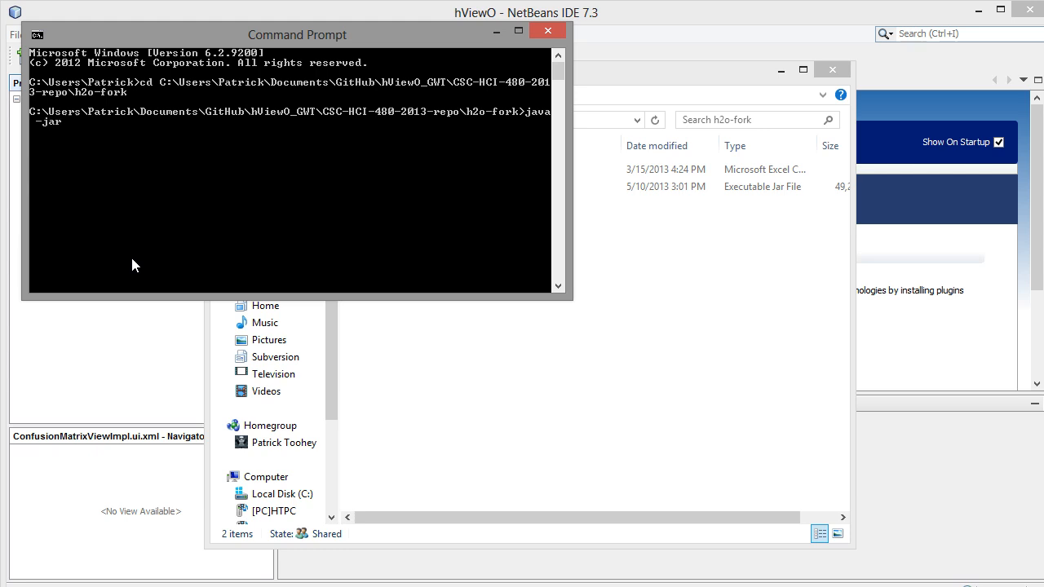
Step: Start the H2O server from the h2o-fork directory with java -jar h2o.jar
{"action": "type", "text": "h2o.jar"}
{"action": "key", "text": "Return"}
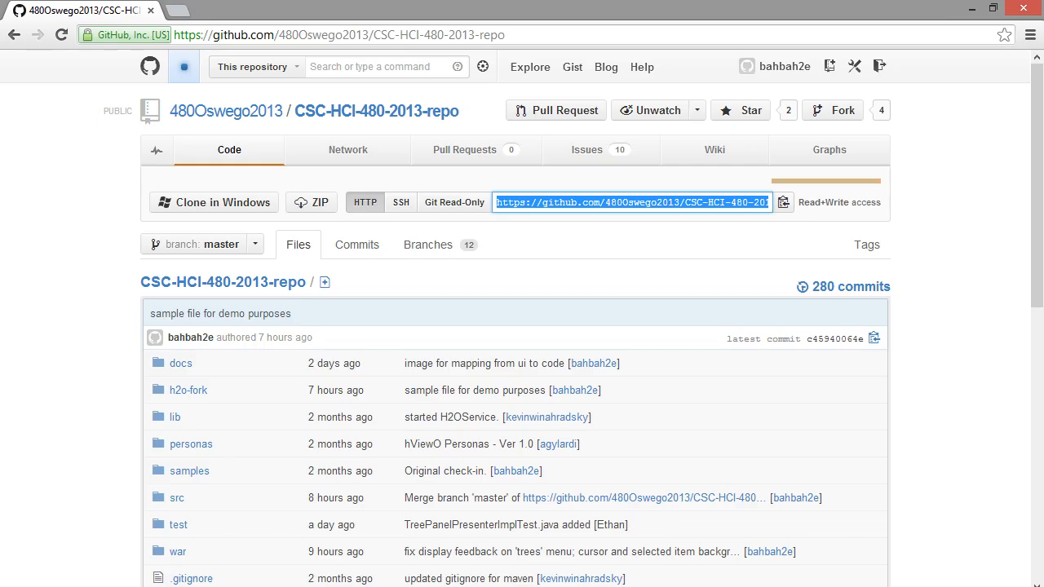
Step: Open localhost:54321 in a new Chrome tab
{"action": "left_click", "coordinate": [178, 11]}
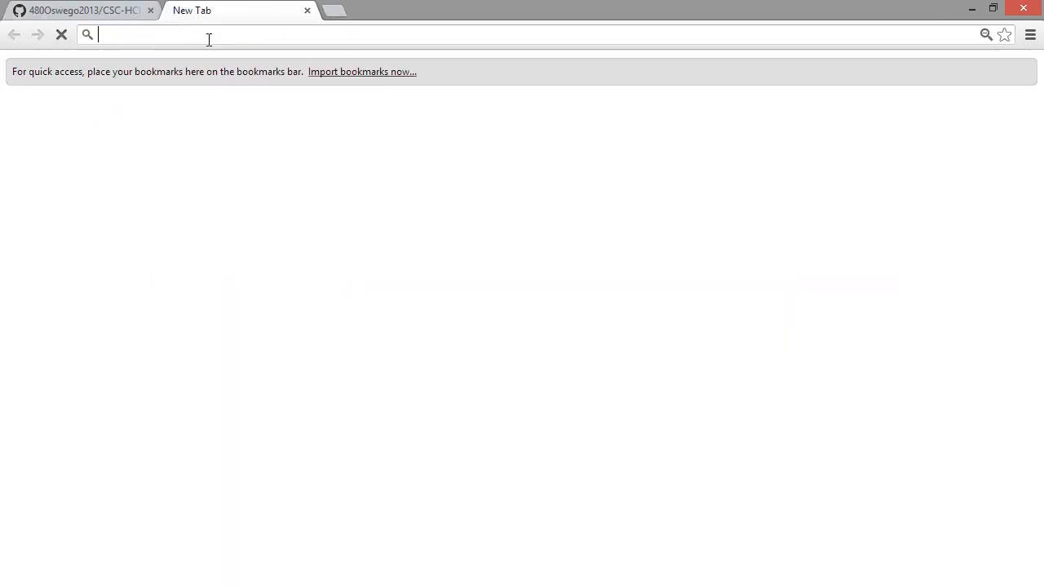
{"action": "type", "text": "lo"}
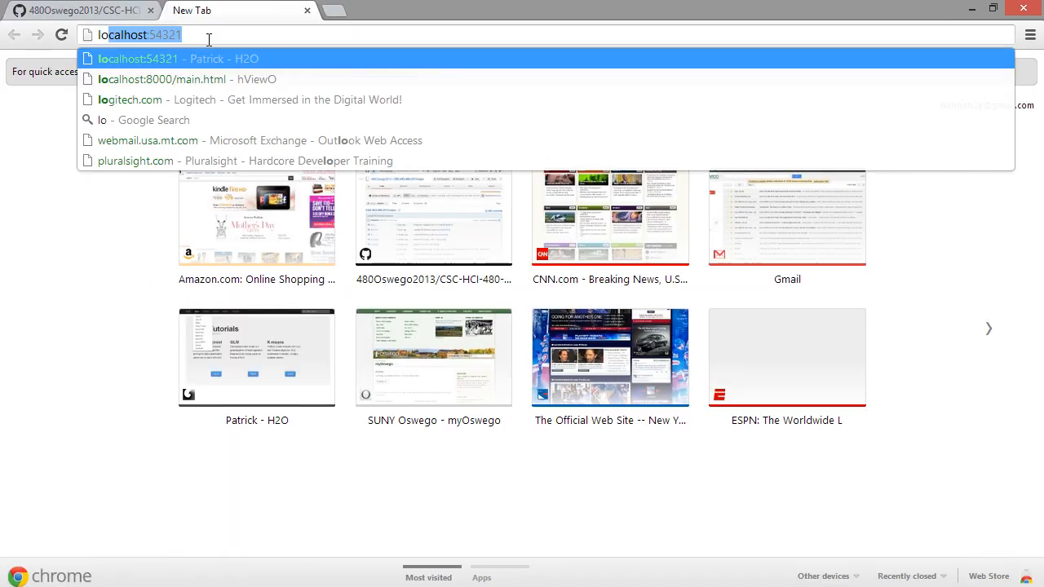
{"action": "key", "text": "Return"}
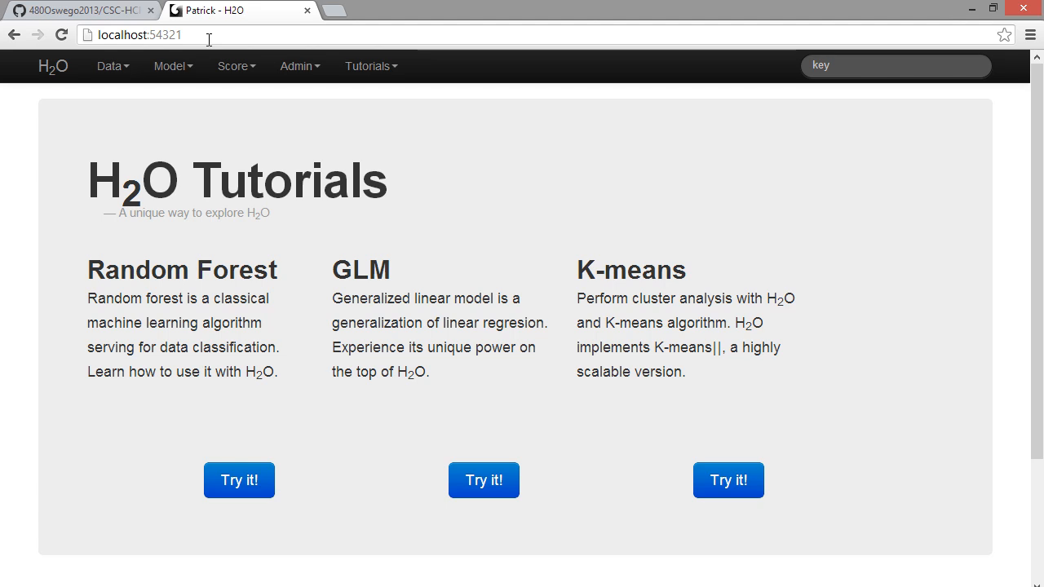
Step: Open H2O's Import Files page and copy the h2o-fork folder's address as text from File Explorer
{"action": "left_click", "coordinate": [115, 70]}
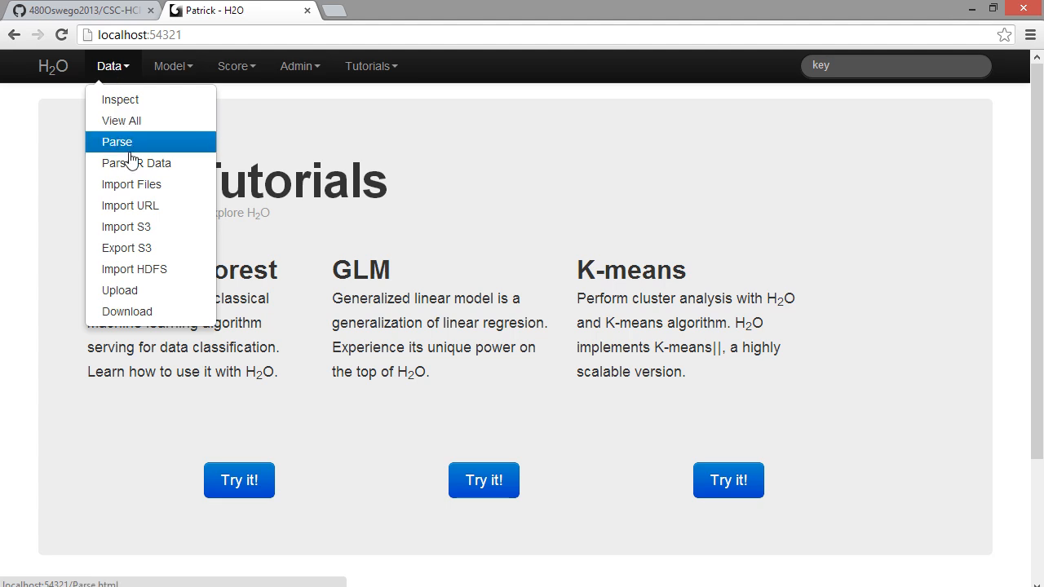
{"action": "left_click", "coordinate": [132, 185]}
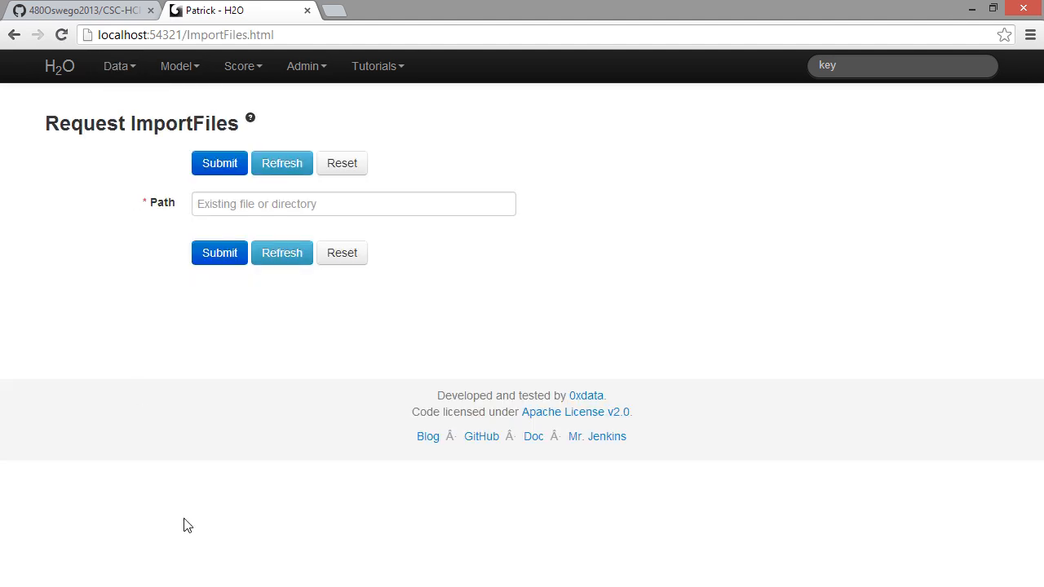
{"action": "left_click", "coordinate": [156, 586]}
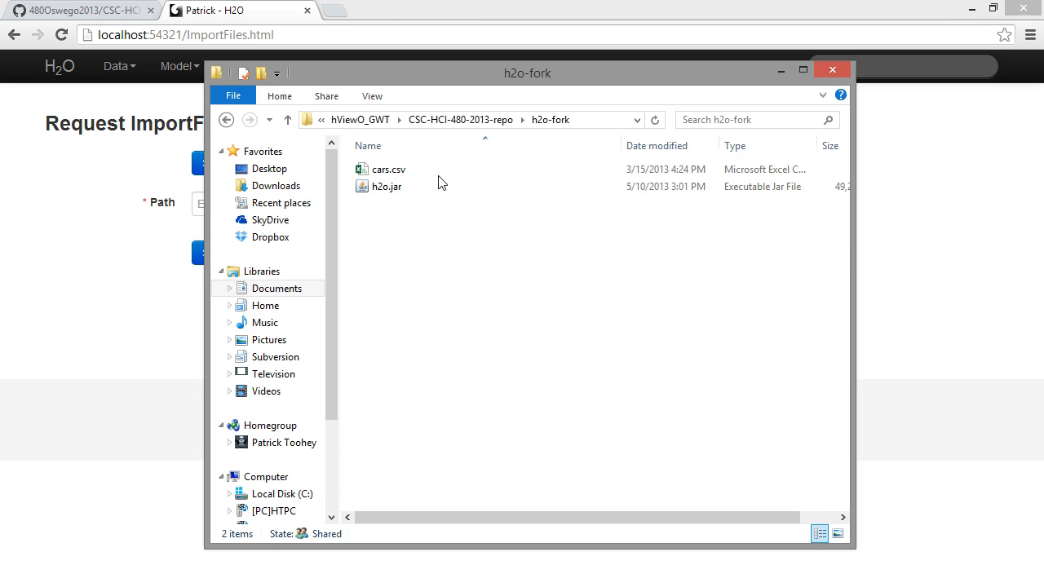
{"action": "left_click", "coordinate": [417, 176]}
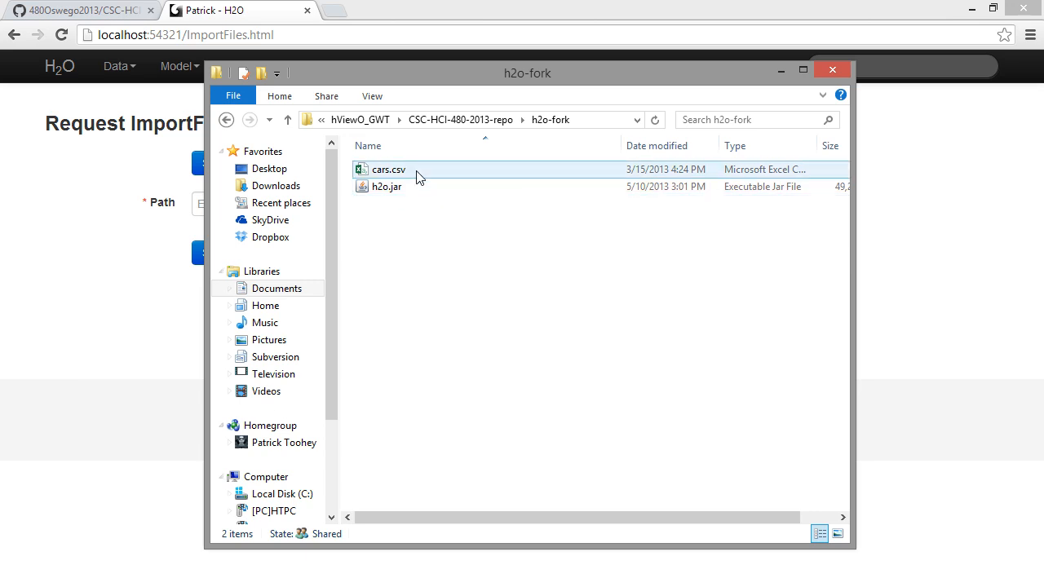
{"action": "right_click", "coordinate": [553, 127]}
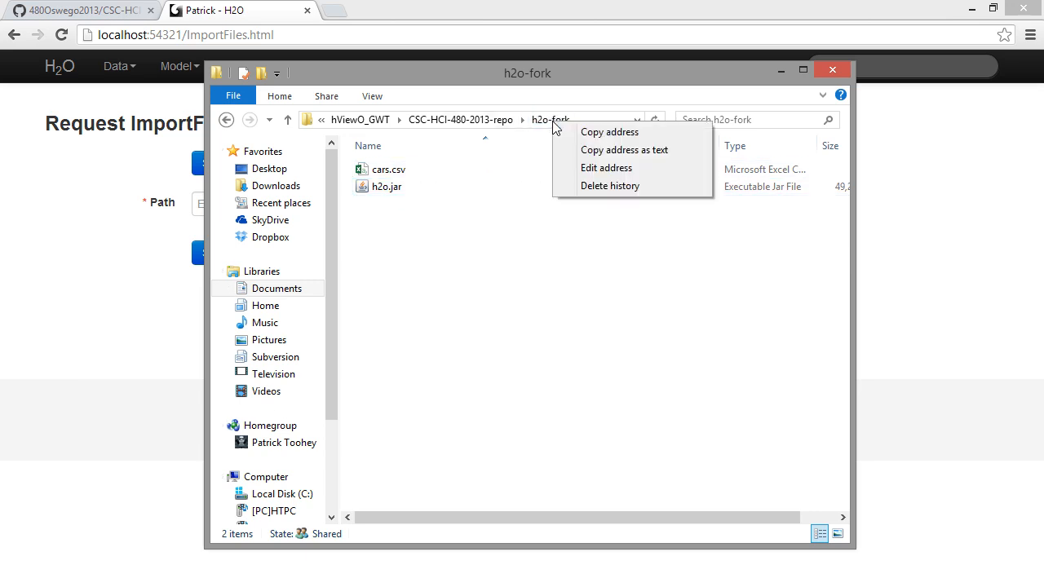
{"action": "left_click", "coordinate": [578, 154]}
{"action": "left_click", "coordinate": [139, 339]}
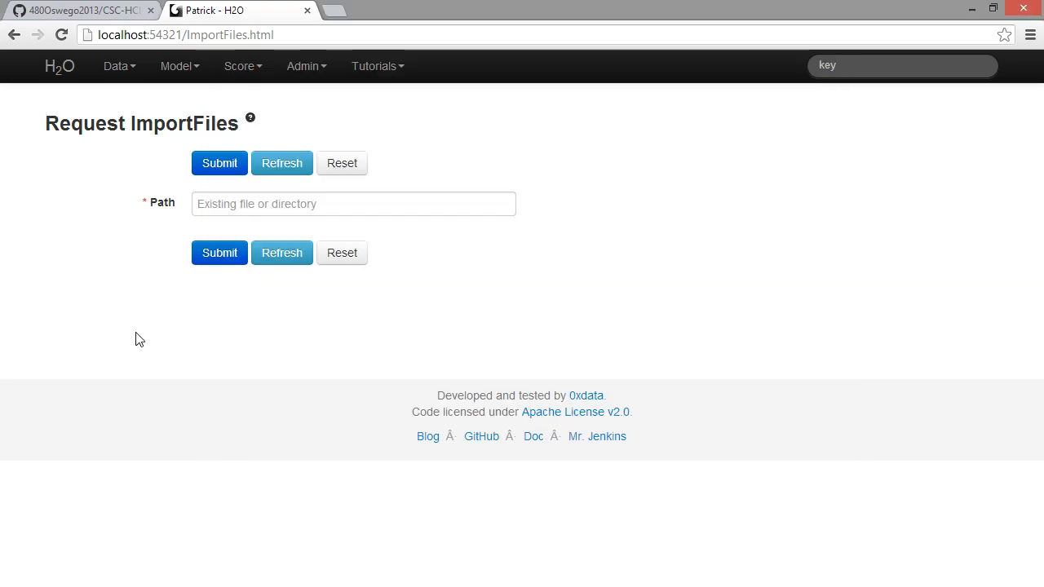
Step: Import cars.csv from the copied h2o-fork path and parse the imported file
{"action": "left_click", "coordinate": [248, 204]}
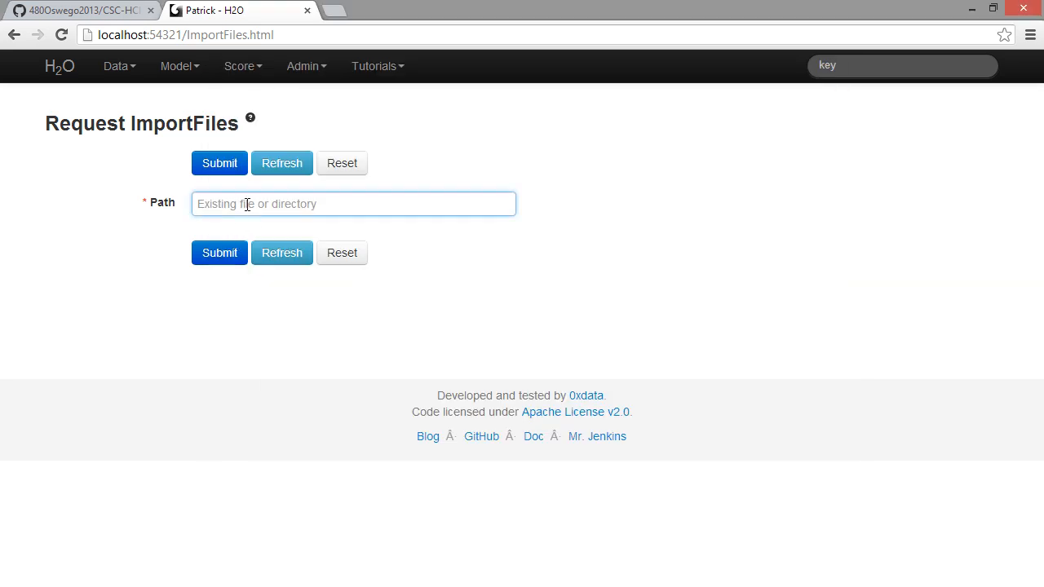
{"action": "key", "text": "ctrl+v"}
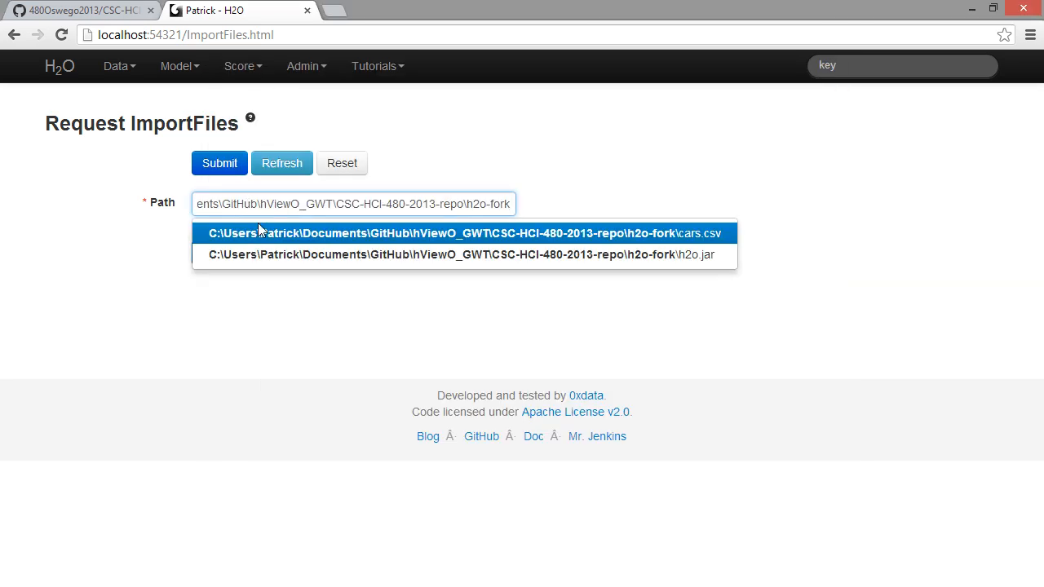
{"action": "left_click", "coordinate": [262, 234]}
{"action": "left_click", "coordinate": [219, 254]}
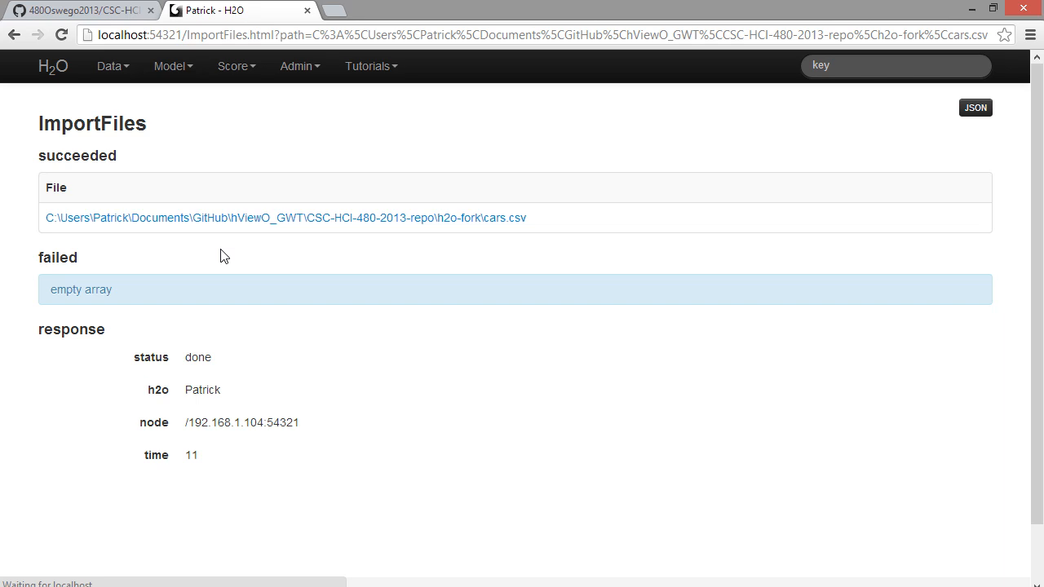
{"action": "left_click", "coordinate": [209, 220]}
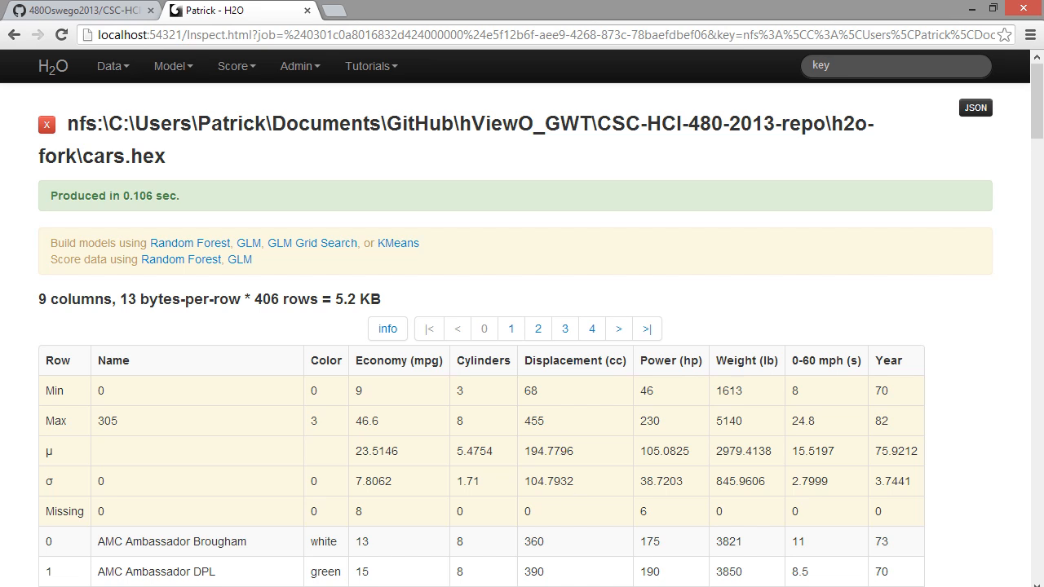
Step: Switch to NetBeans and launch the hViewO project in debug mode
{"action": "key", "text": "alt+Tab"}
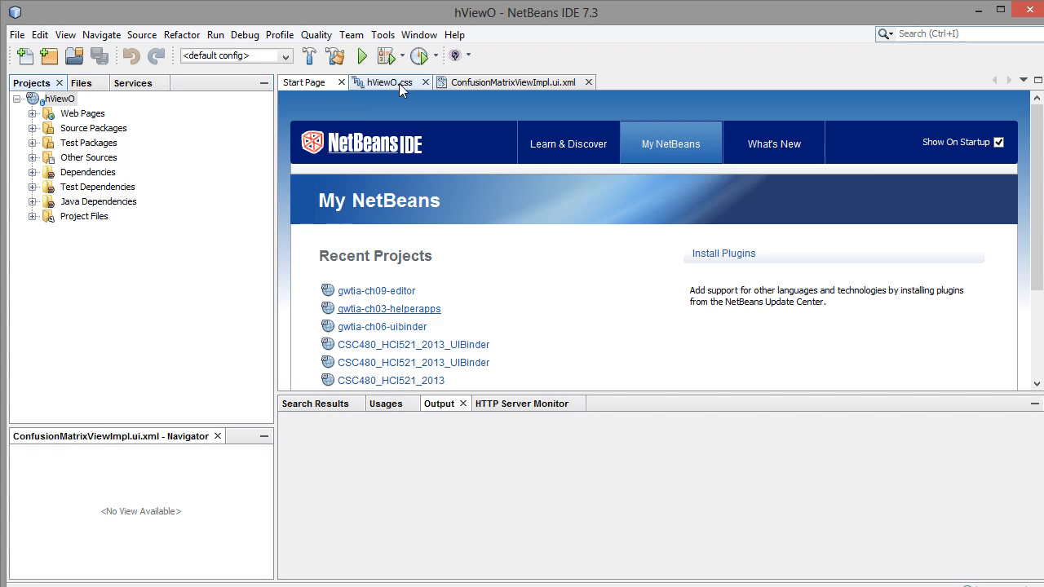
{"action": "left_click", "coordinate": [377, 59]}
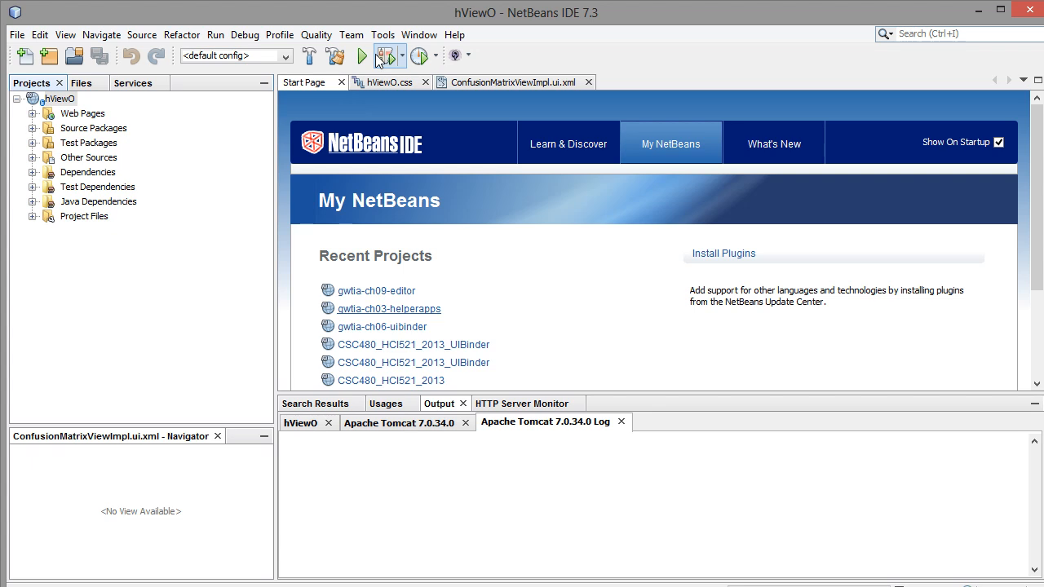
{"action": "left_click", "coordinate": [384, 56]}
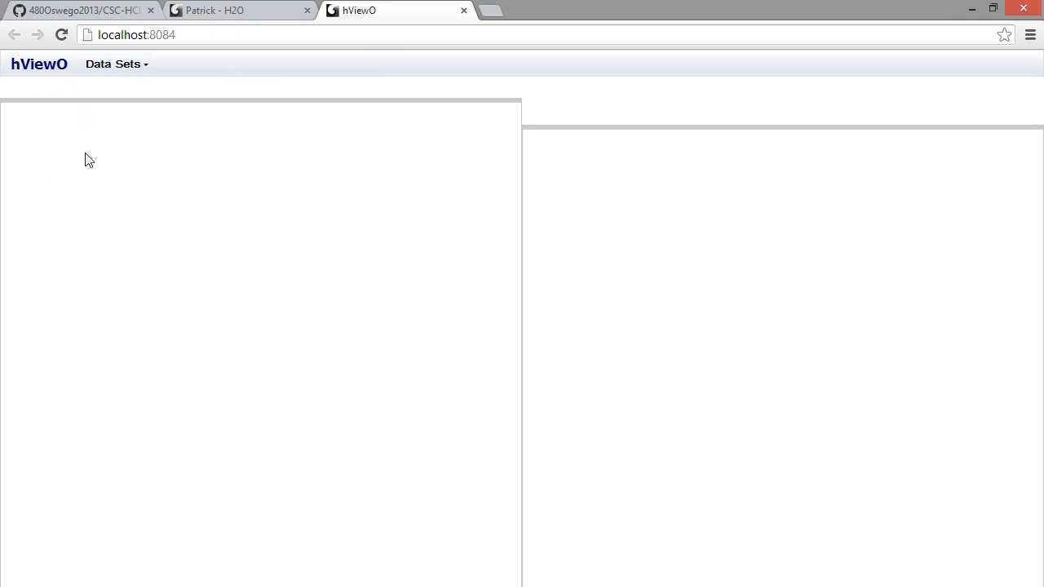
Step: Load the cars.hex data set in hViewO
{"action": "left_click", "coordinate": [133, 69]}
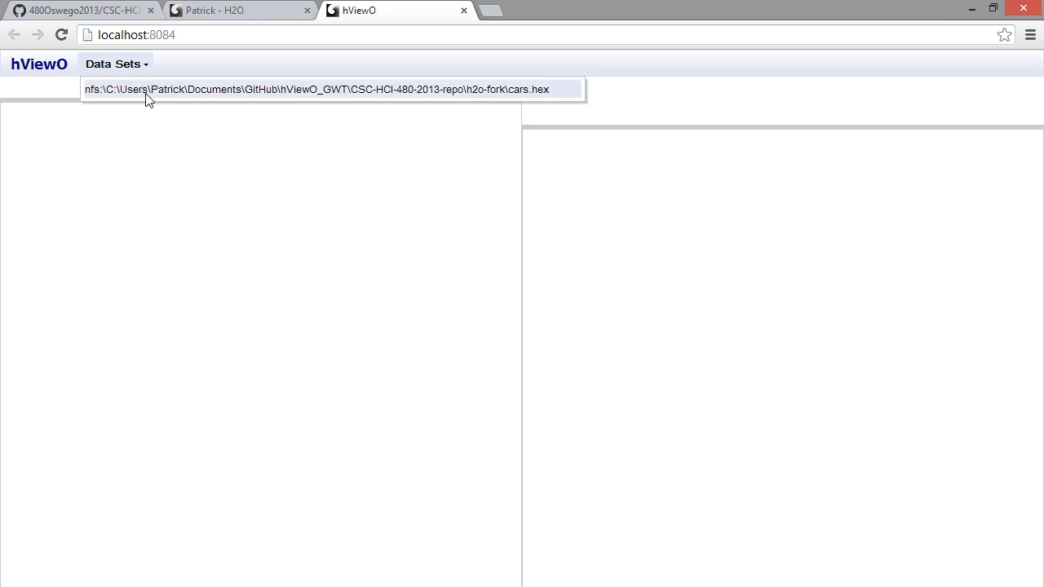
{"action": "left_click", "coordinate": [149, 96]}
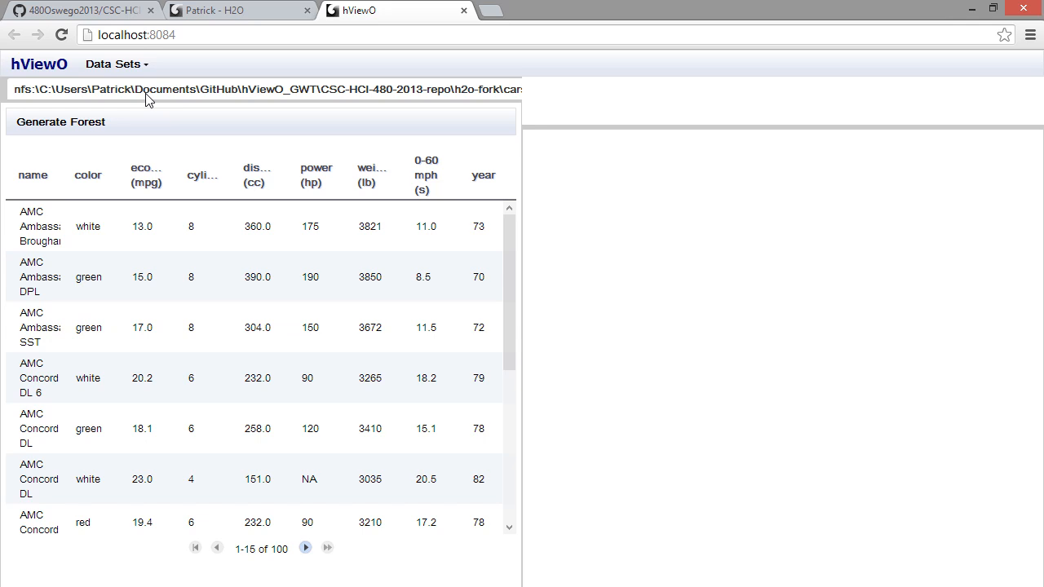
Step: Generate a random forest model from cars.hex with color as the response variable, 50 trees and all class weights at 1
{"action": "left_click", "coordinate": [69, 125]}
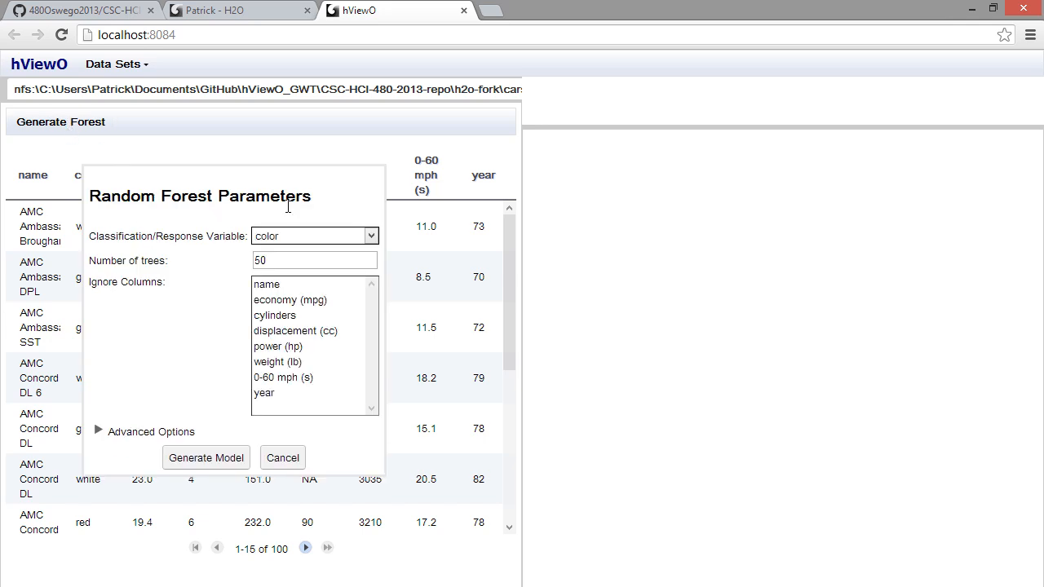
{"action": "left_click", "coordinate": [371, 236]}
{"action": "left_click", "coordinate": [371, 236]}
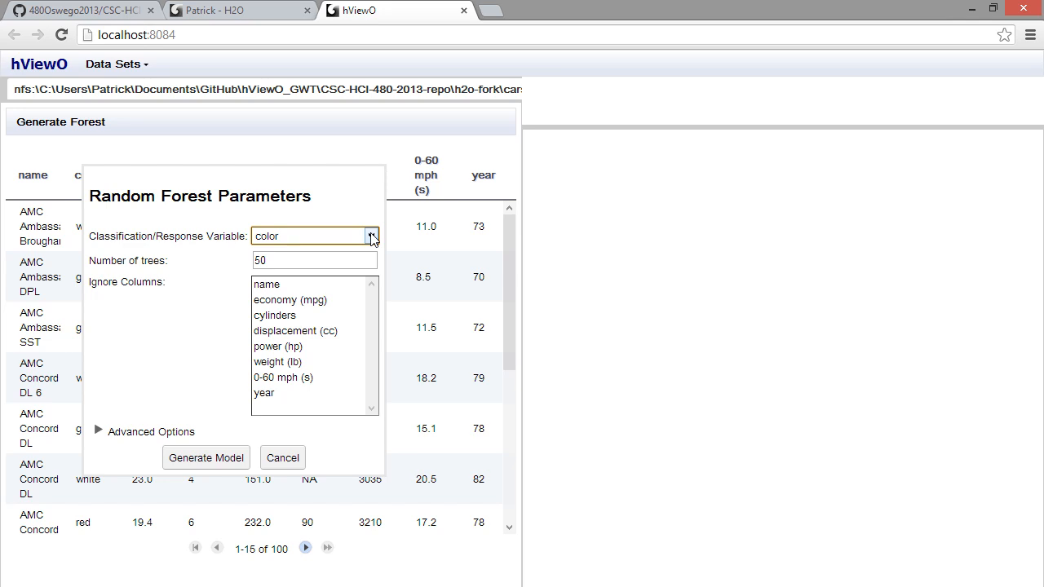
{"action": "left_click", "coordinate": [371, 237]}
{"action": "left_click", "coordinate": [371, 236]}
{"action": "left_click", "coordinate": [371, 236]}
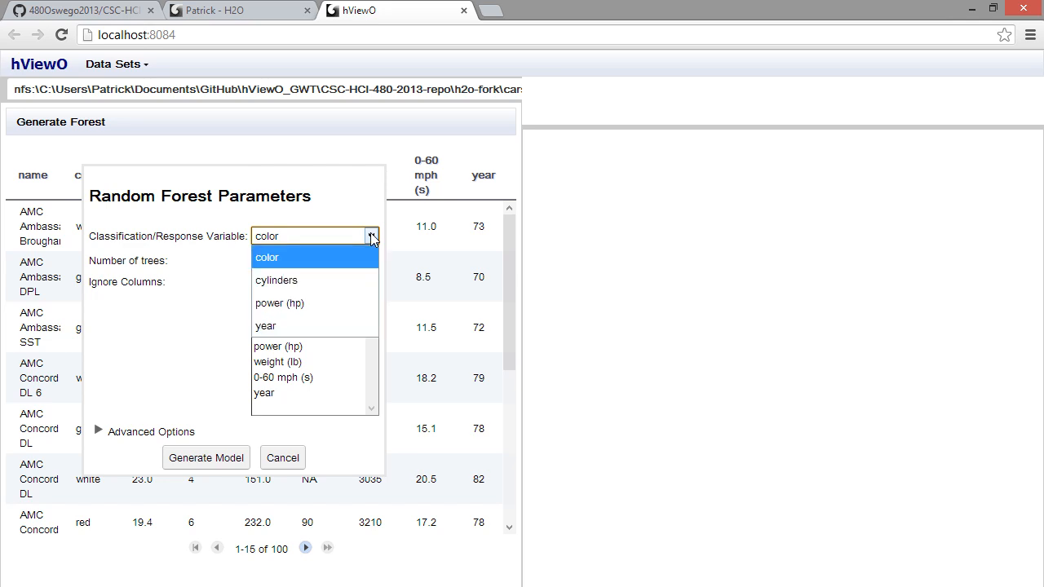
{"action": "left_click", "coordinate": [372, 236]}
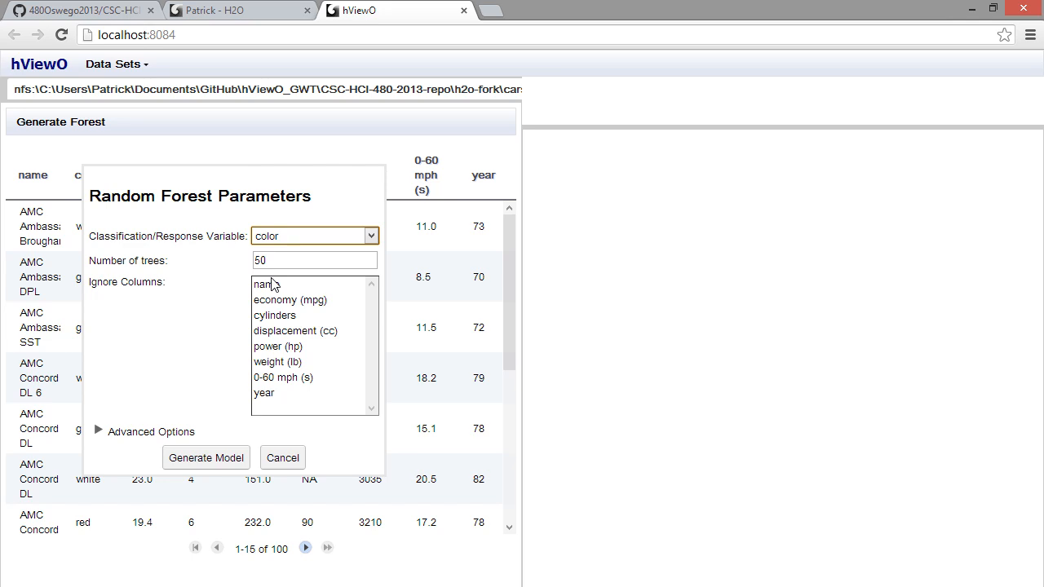
{"action": "left_click", "coordinate": [103, 434]}
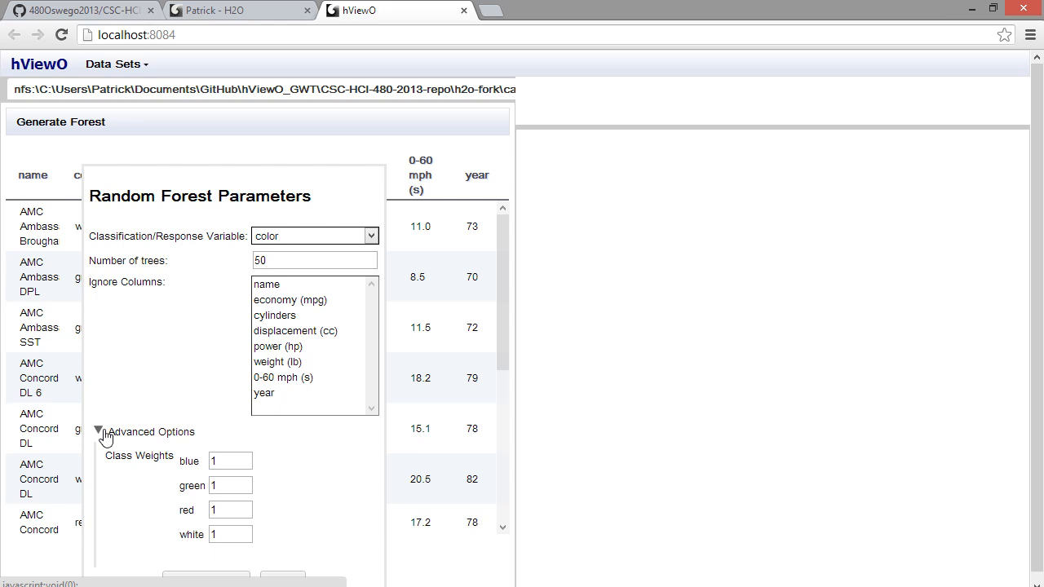
{"action": "left_click", "coordinate": [103, 432]}
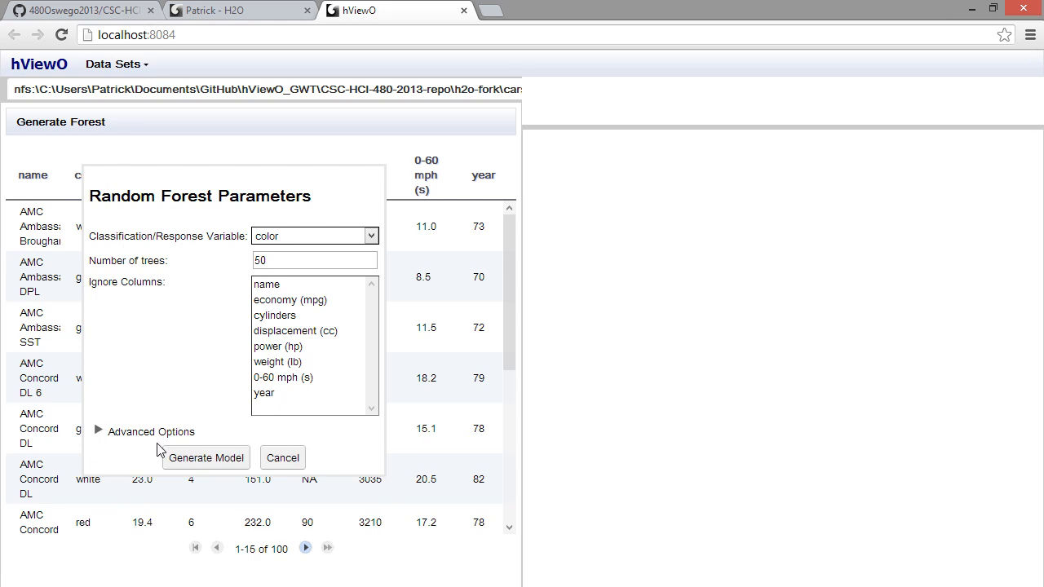
{"action": "left_click", "coordinate": [198, 465]}
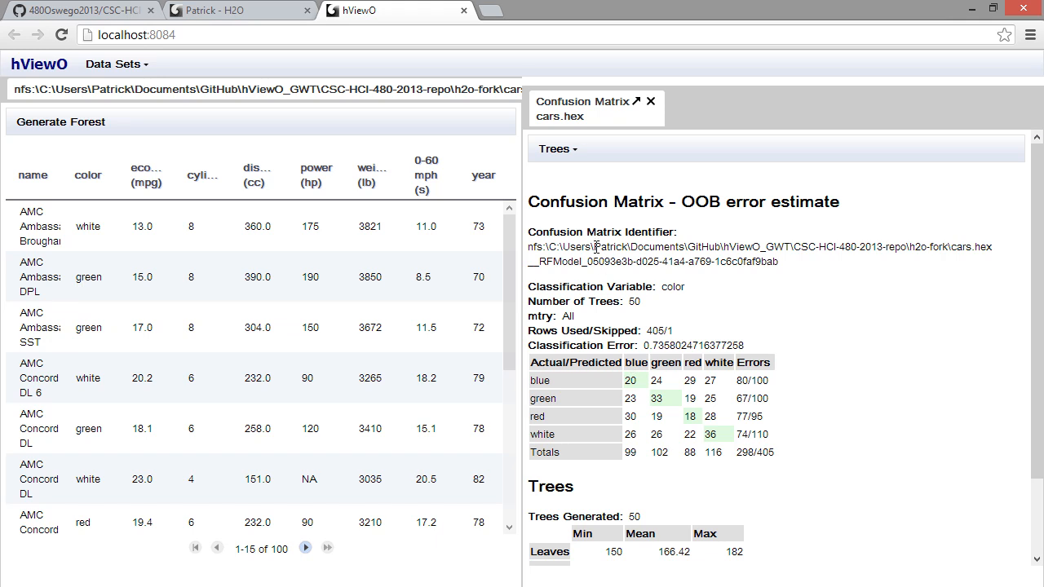
Step: Display Tree 4 of the generated forest and close its view
{"action": "left_click", "coordinate": [574, 155]}
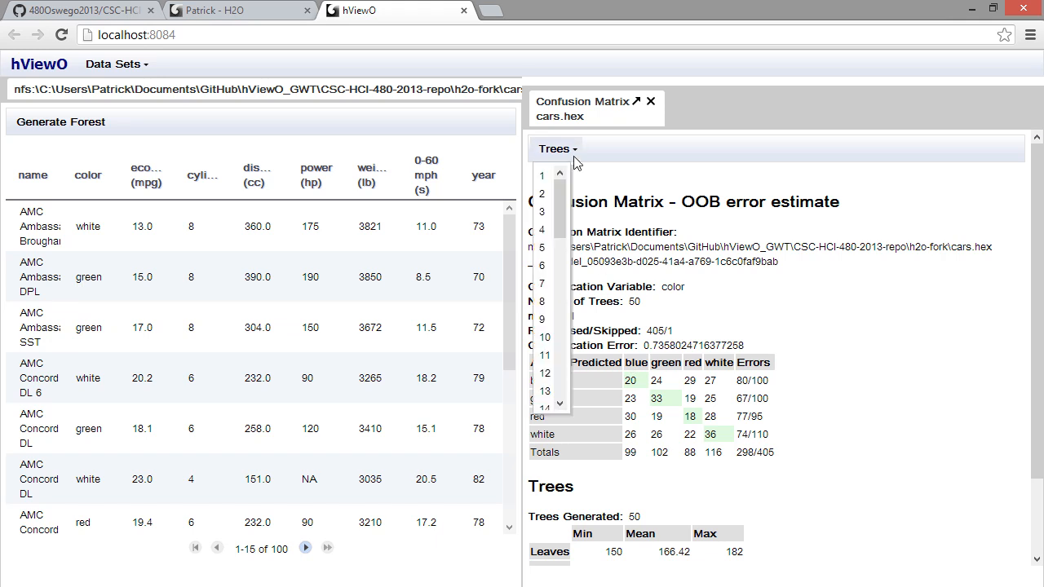
{"action": "left_click", "coordinate": [543, 232]}
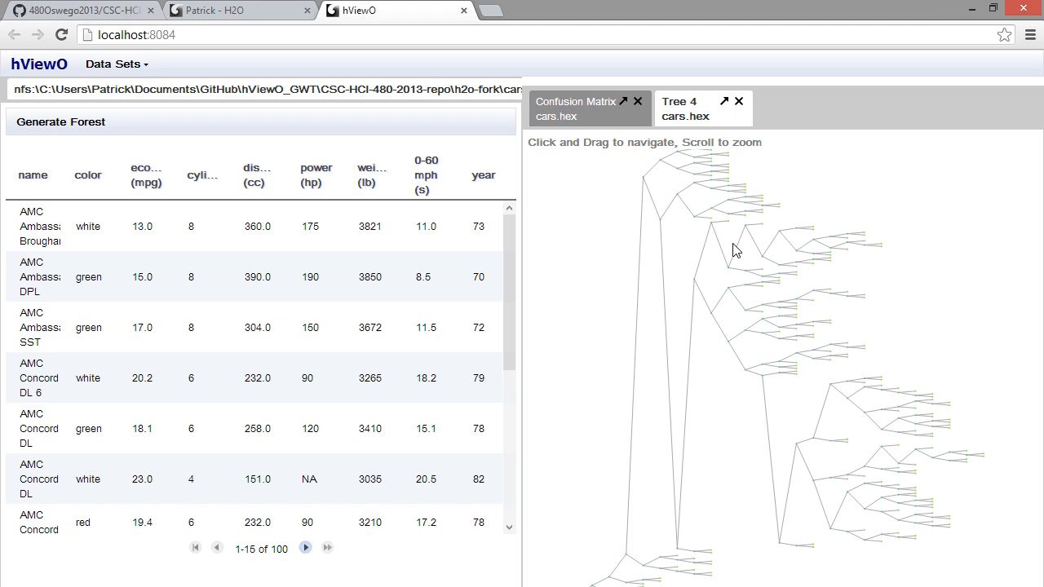
{"action": "left_click", "coordinate": [738, 101]}
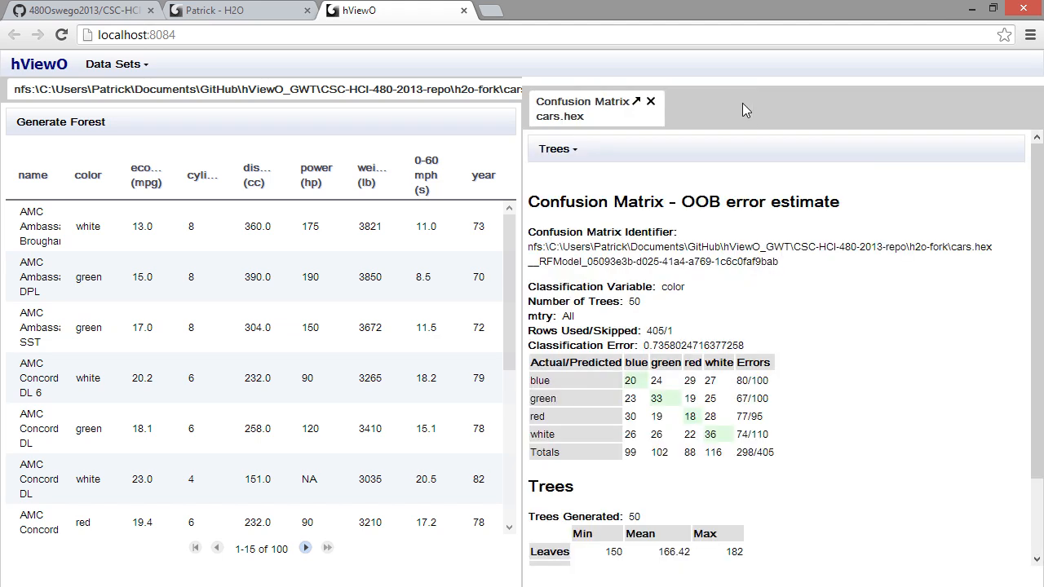
Step: Display Tree 5 of the forest, view it in a maximized separate window and return it to the main hViewO page
{"action": "left_click", "coordinate": [563, 149]}
{"action": "left_click", "coordinate": [542, 248]}
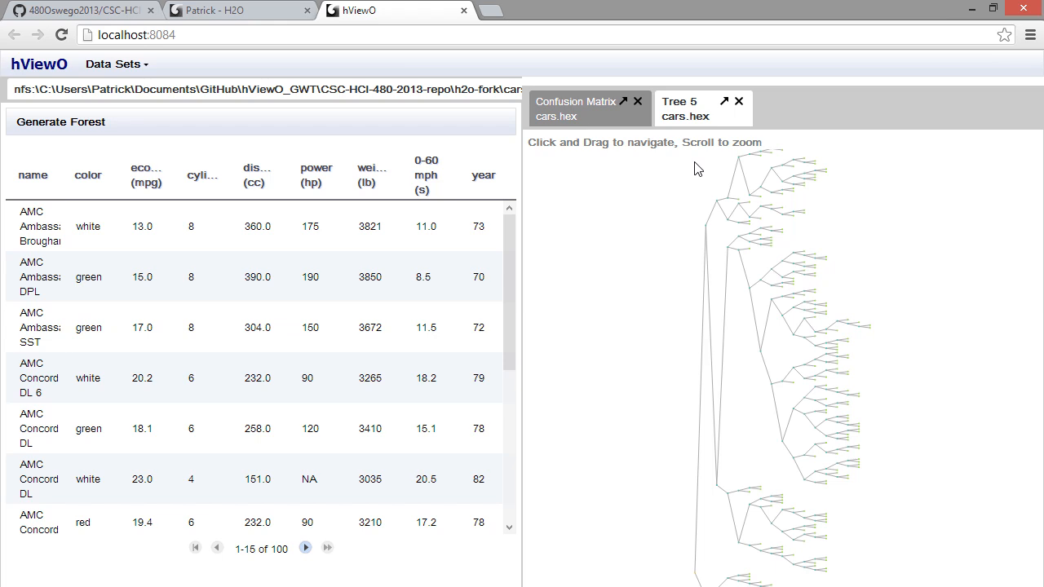
{"action": "left_click", "coordinate": [724, 101]}
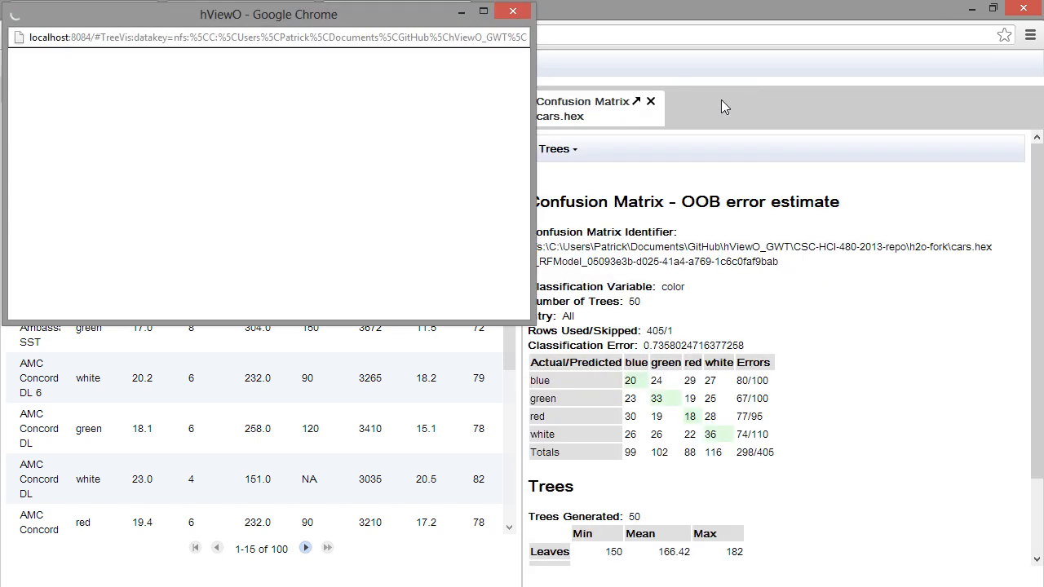
{"action": "left_click", "coordinate": [483, 13]}
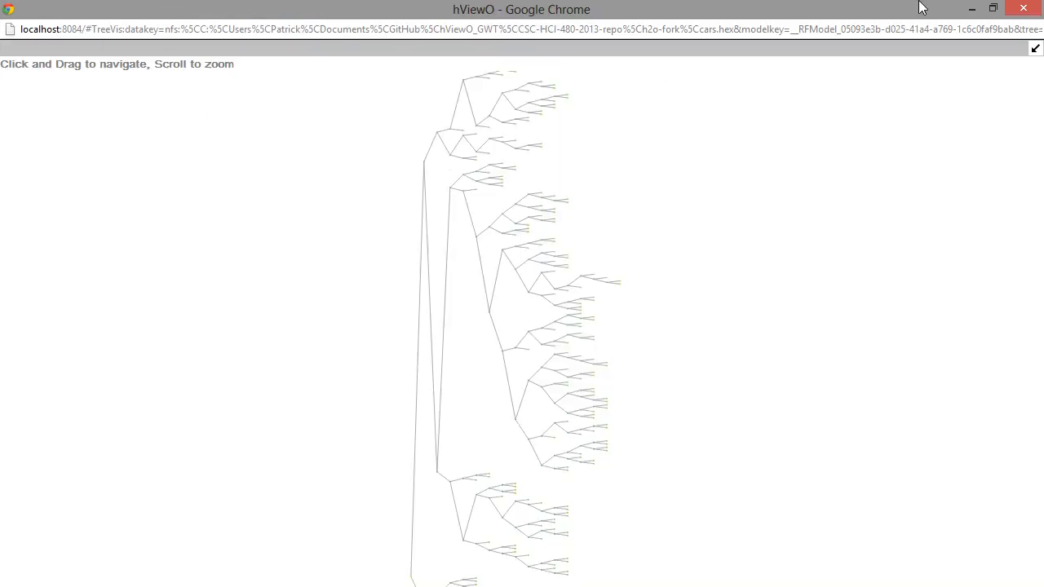
{"action": "left_click", "coordinate": [1032, 18]}
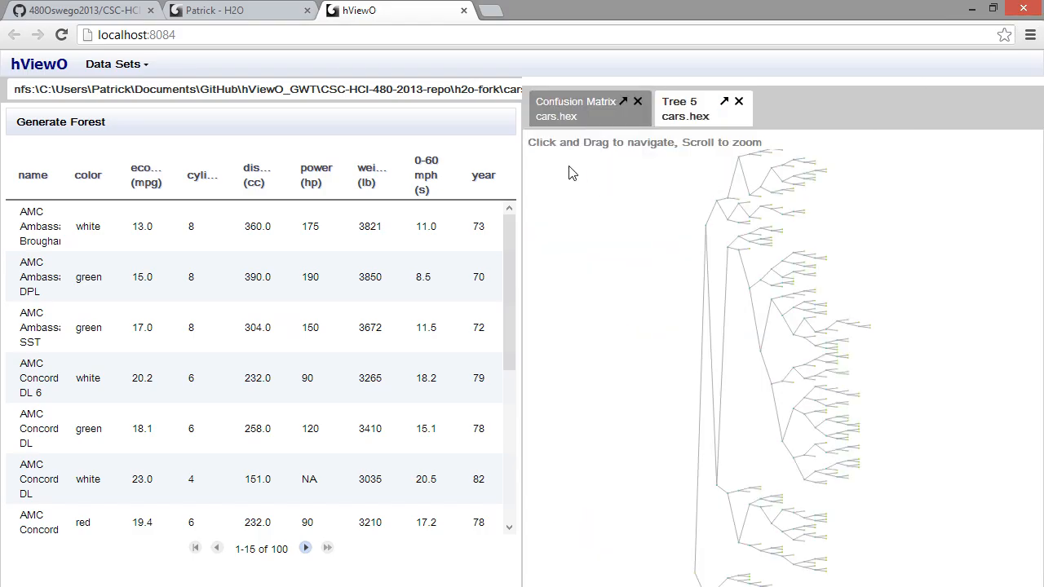
Step: Review the running parts in turn: the H2O data page, the server's Command Prompt, the hViewO page and the NetBeans project
{"action": "left_click", "coordinate": [242, 14]}
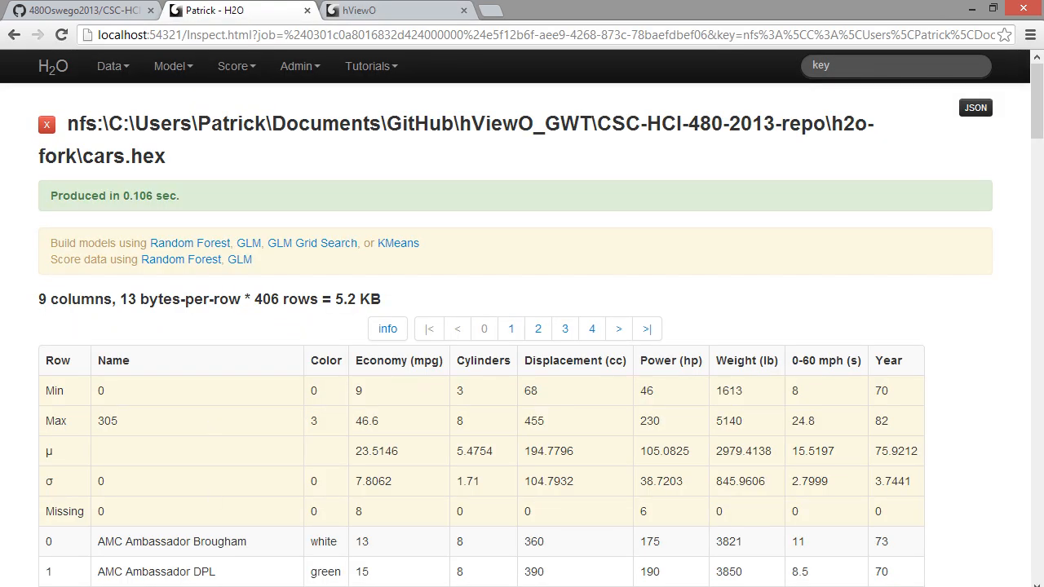
{"action": "key", "text": "alt+Tab"}
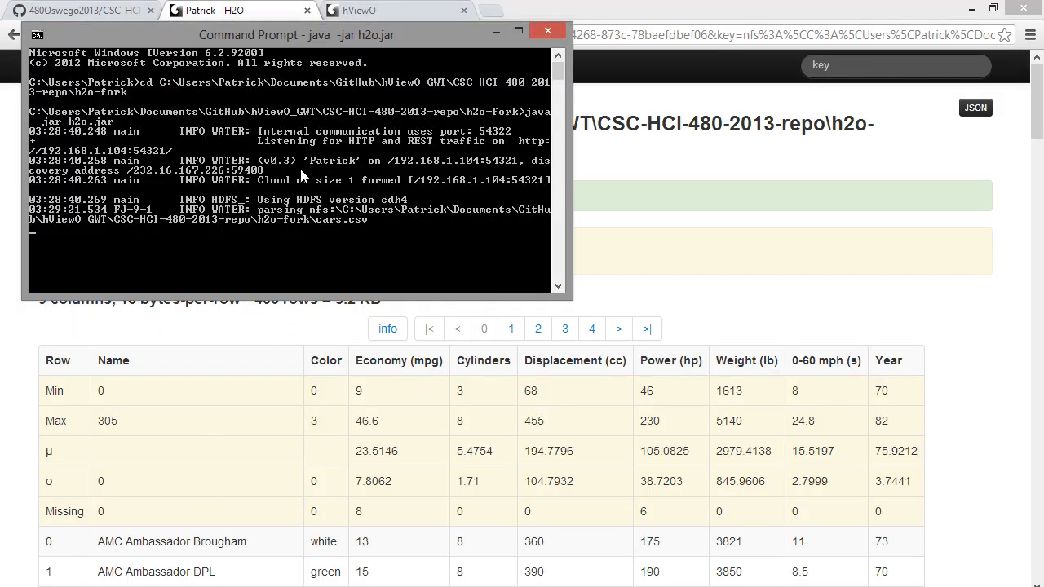
{"action": "left_click", "coordinate": [405, 14]}
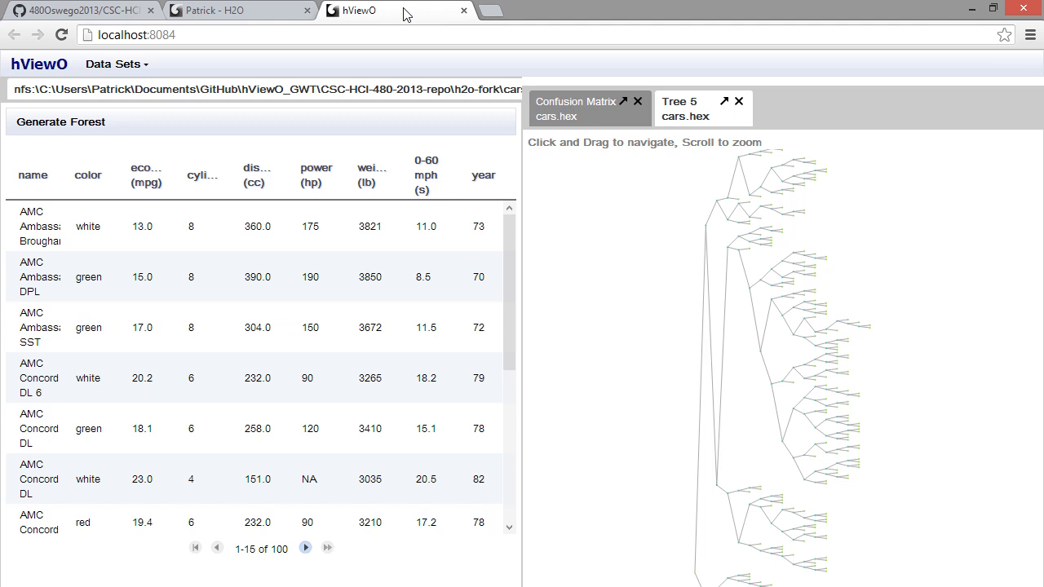
{"action": "key", "text": "alt+Tab"}
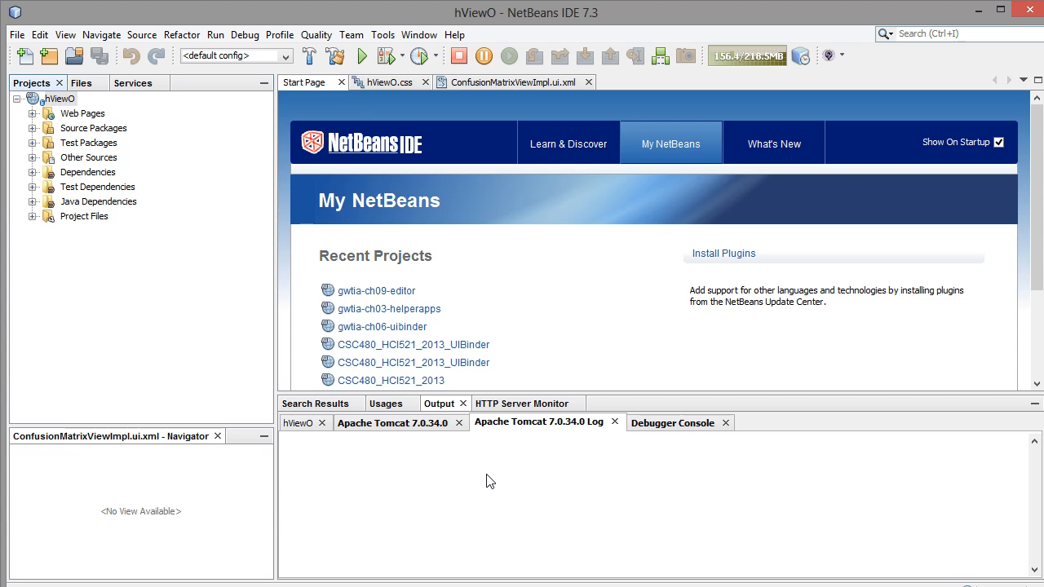
Step: Switch to File Explorer and go up to the CSC-HCI-480-2013-repo folder
{"action": "left_click", "coordinate": [154, 586]}
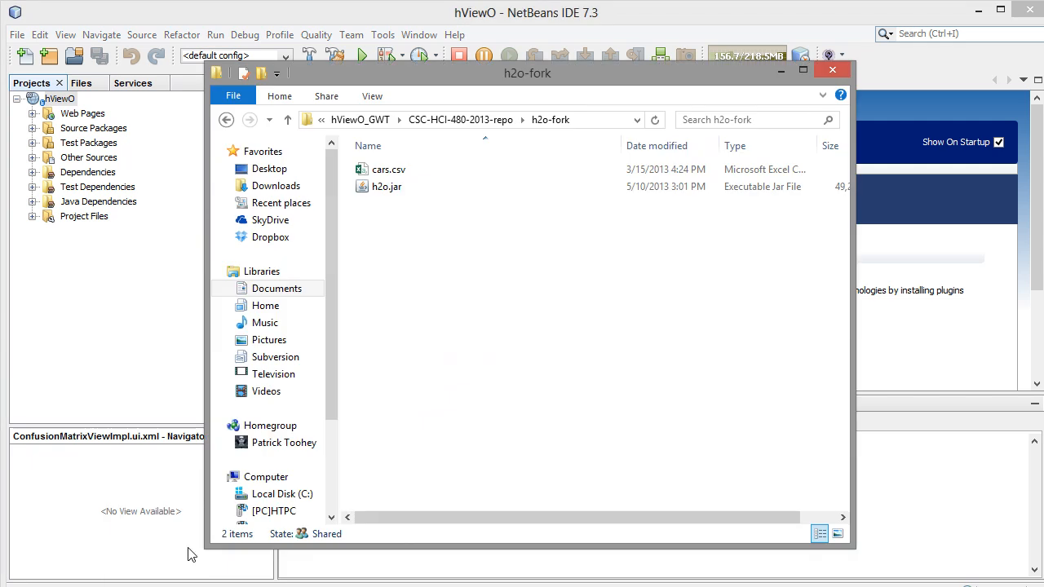
{"action": "left_click", "coordinate": [453, 121]}
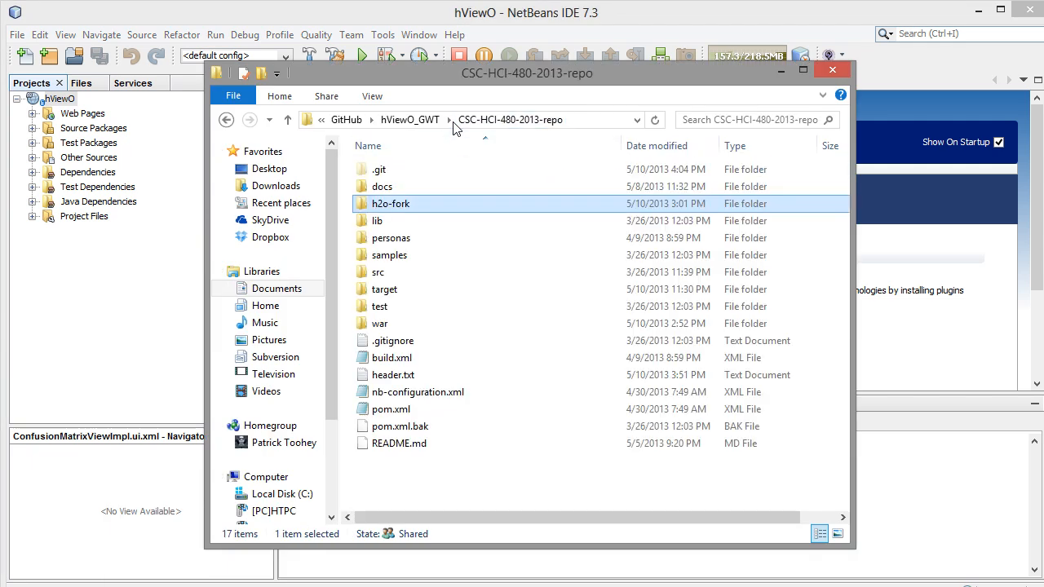
Step: Look inside target's CSC480_HCI521_2013-1.0-SNAPSHOT folder, then return to the CSC-HCI-480-2013-repo folder
{"action": "left_click", "coordinate": [399, 292]}
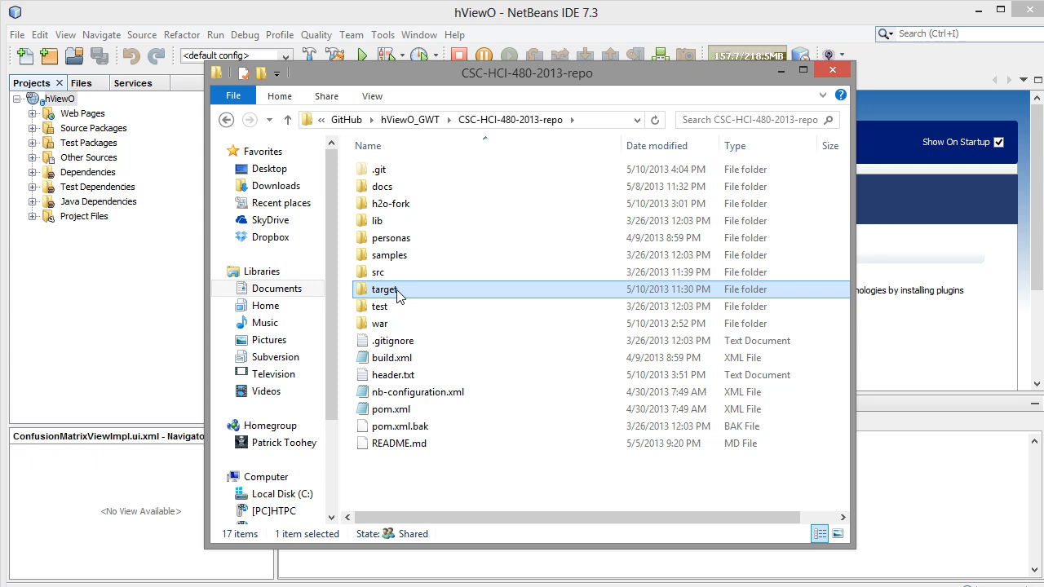
{"action": "double_click", "coordinate": [398, 292]}
{"action": "double_click", "coordinate": [469, 205]}
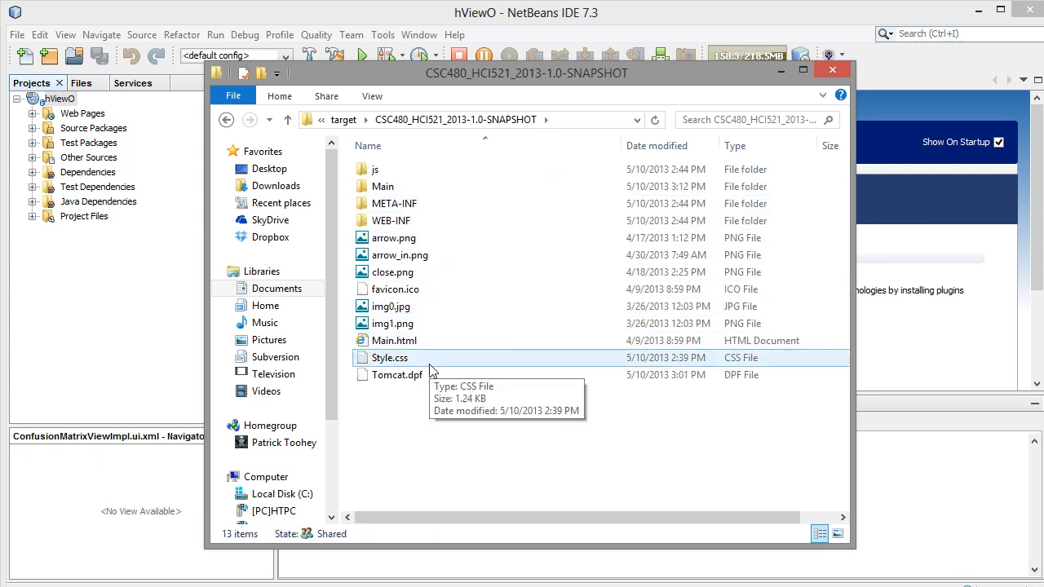
{"action": "left_click", "coordinate": [343, 129]}
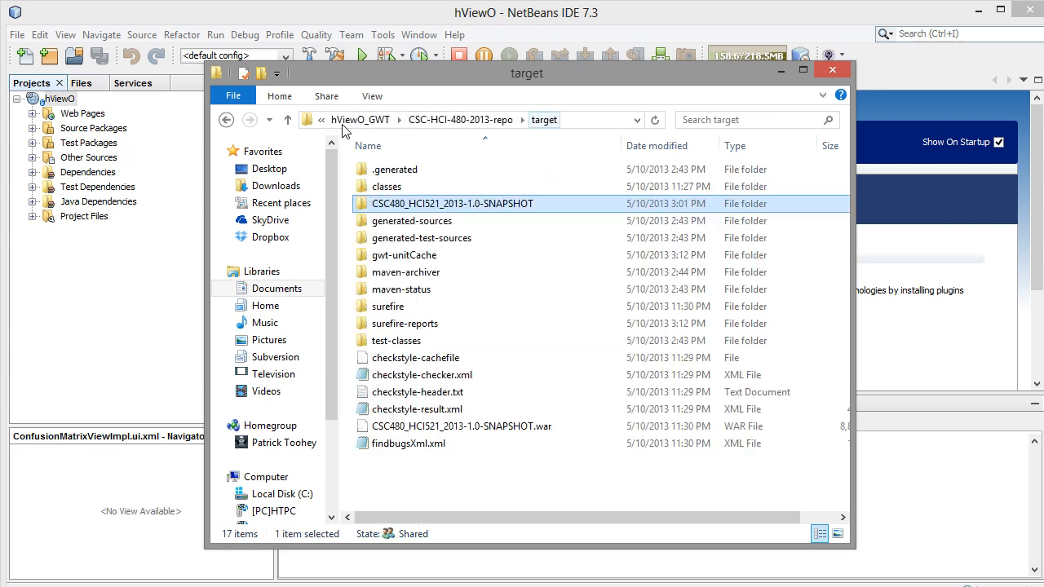
{"action": "left_click", "coordinate": [440, 123]}
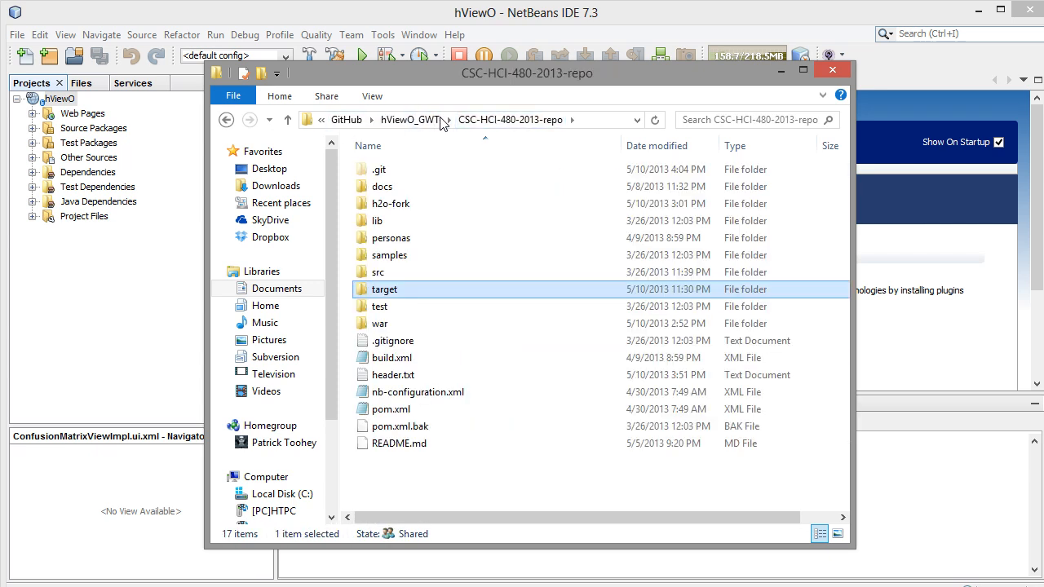
Step: Browse the source packages down to src/edu/oswego/csc480_hci521_2013 and return to the CSC-HCI-480-2013-repo folder
{"action": "double_click", "coordinate": [413, 272]}
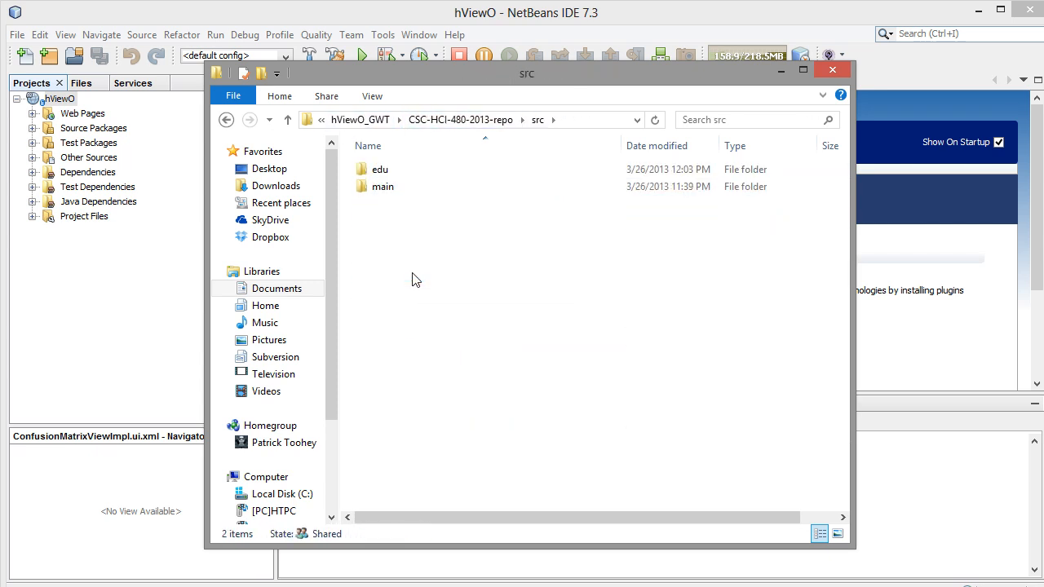
{"action": "double_click", "coordinate": [411, 175]}
{"action": "double_click", "coordinate": [408, 175]}
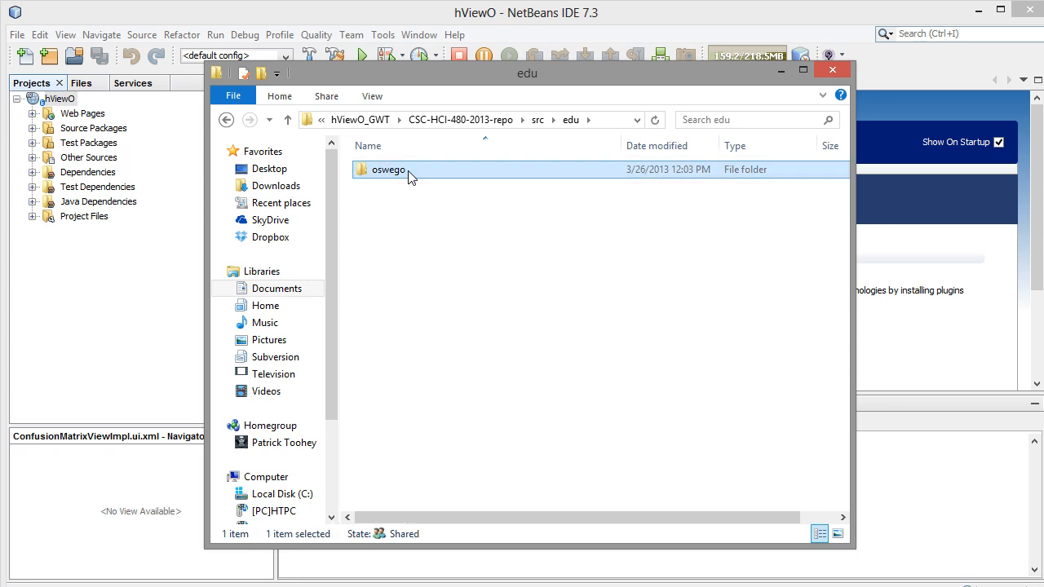
{"action": "left_click", "coordinate": [410, 174]}
{"action": "double_click", "coordinate": [410, 175]}
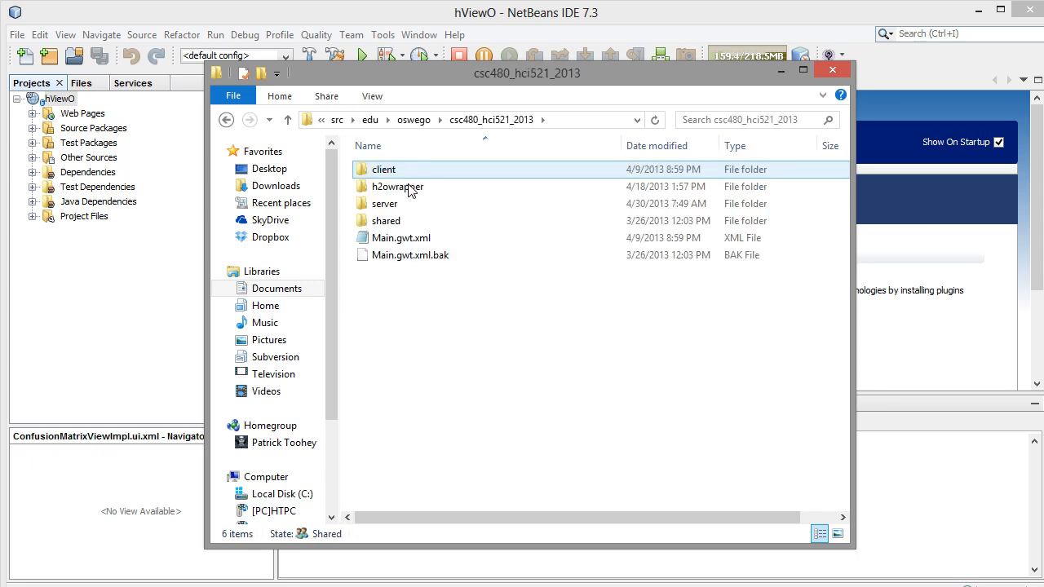
{"action": "left_click", "coordinate": [337, 121]}
{"action": "left_click", "coordinate": [497, 120]}
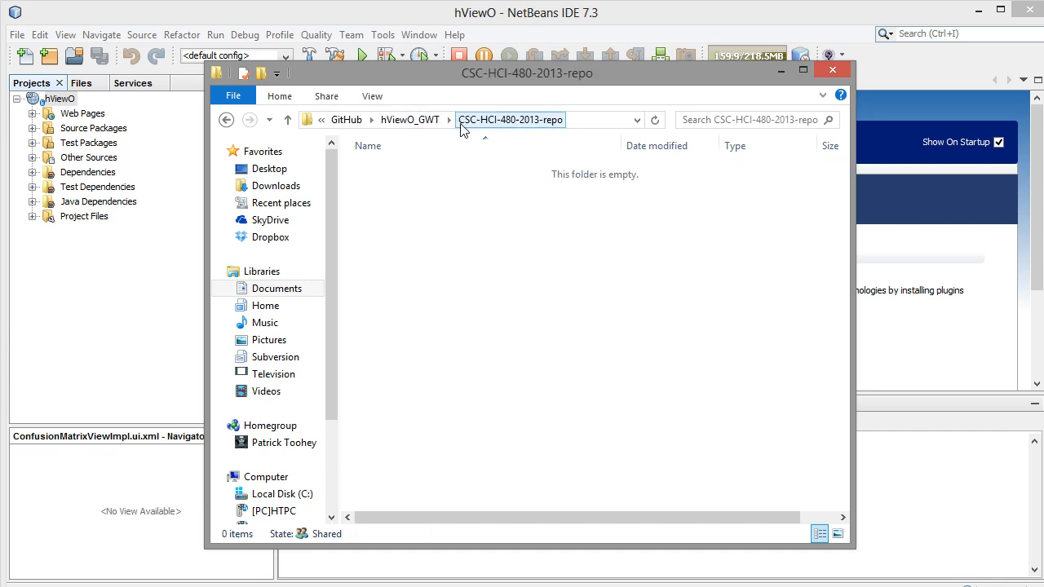